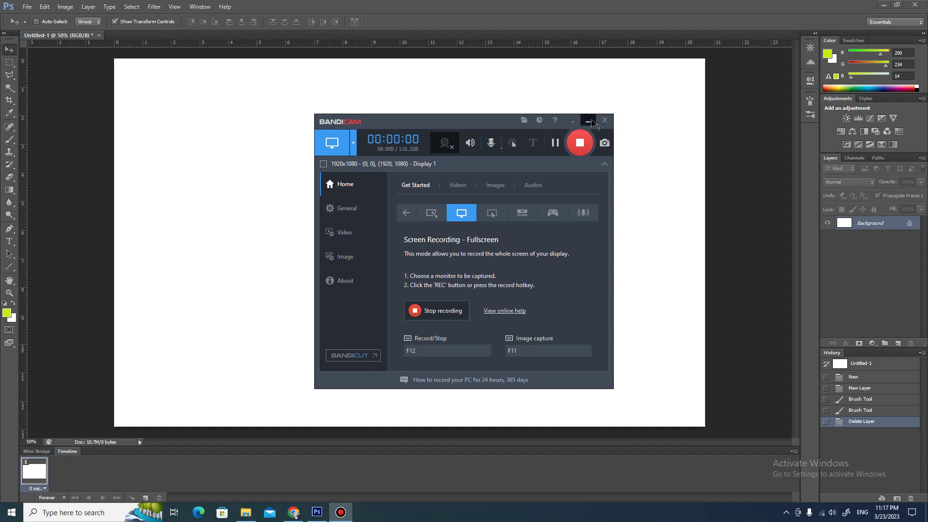
- Close the Bandicam window, add empty Layer 1 above the Background, and take the Brush
click(598, 124)
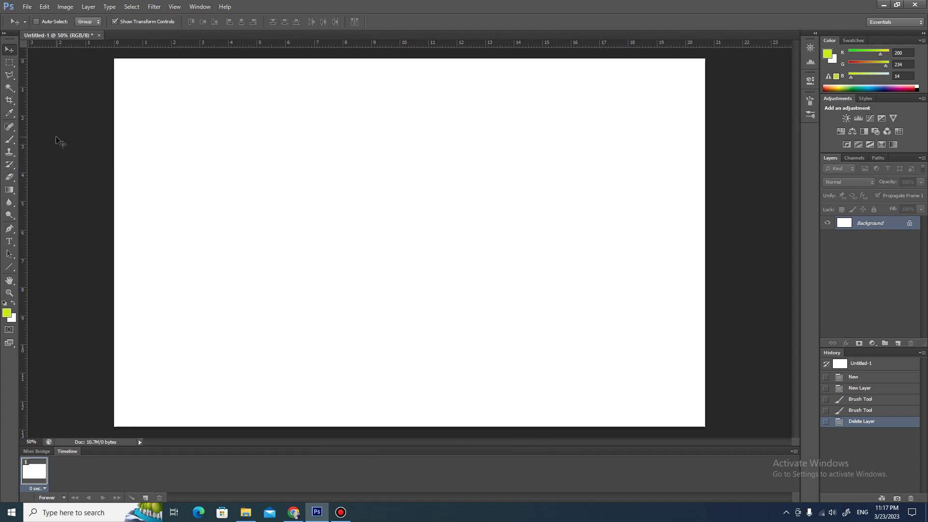
click(898, 343)
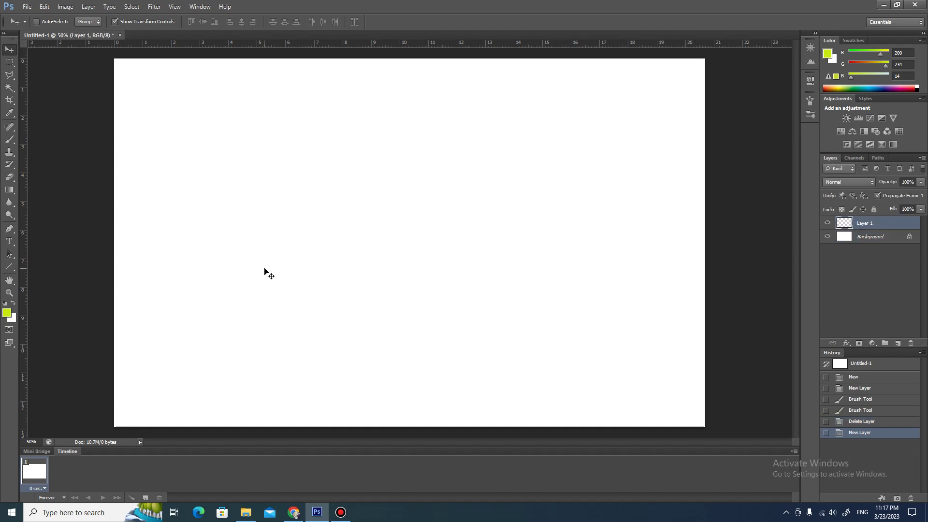
click(9, 140)
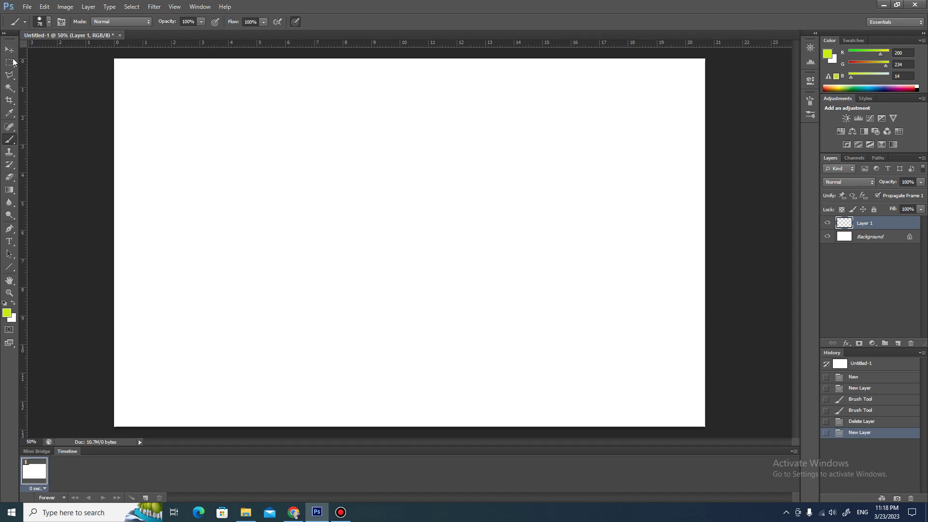
- Paint a yellow-green blob, then in red ea0e47 paint an overlapping shape and a small blob
drag(208, 188, 254, 256)
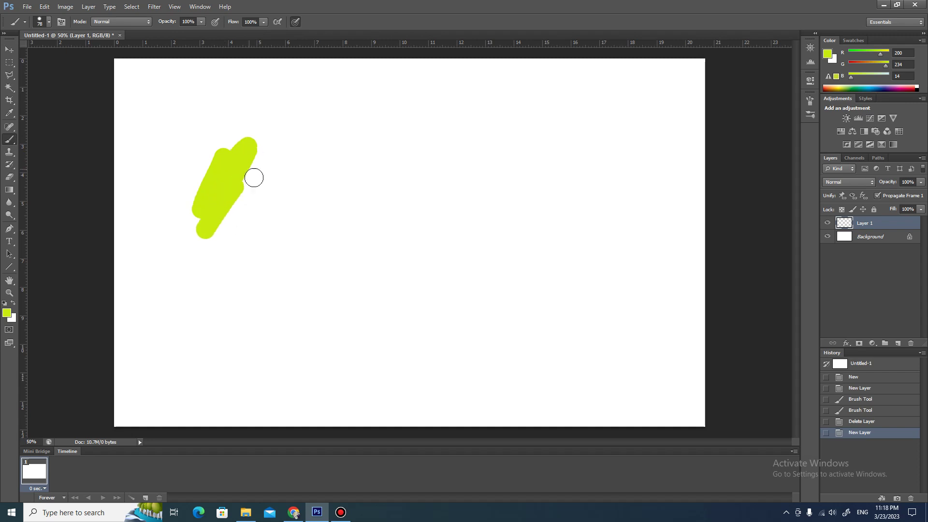
click(7, 313)
click(261, 237)
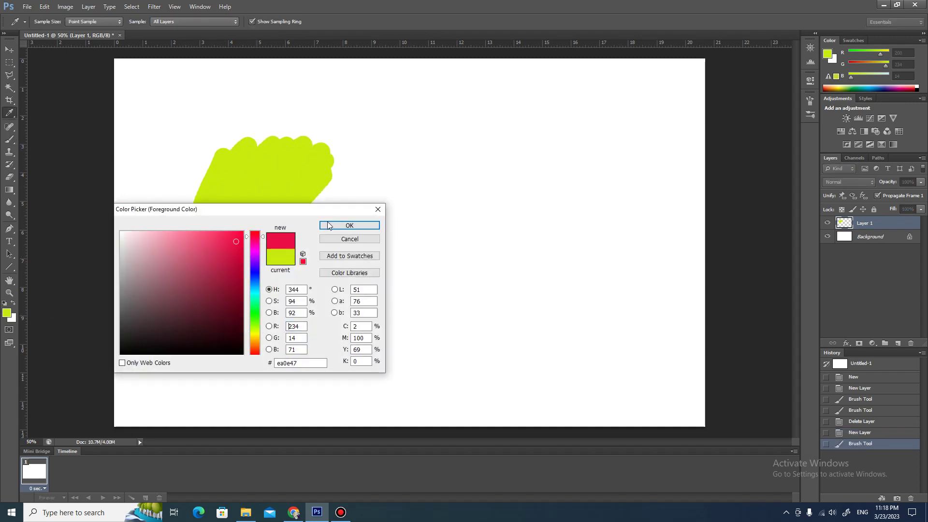
click(349, 225)
mouse_move(315, 187)
mouse_down()
mouse_move(276, 258)
mouse_move(258, 260)
mouse_move(255, 208)
mouse_move(285, 194)
mouse_move(276, 159)
mouse_move(226, 242)
mouse_move(295, 162)
mouse_move(348, 208)
mouse_move(315, 244)
mouse_move(321, 269)
mouse_move(241, 268)
mouse_move(294, 290)
mouse_move(273, 282)
mouse_up()
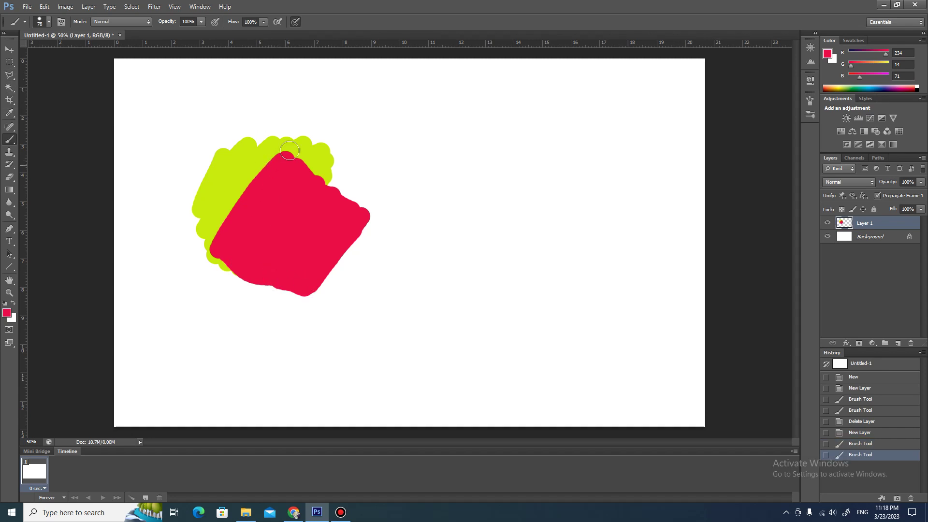
mouse_move(445, 137)
mouse_down()
mouse_move(456, 169)
mouse_move(490, 176)
mouse_move(497, 157)
mouse_move(459, 189)
mouse_up()
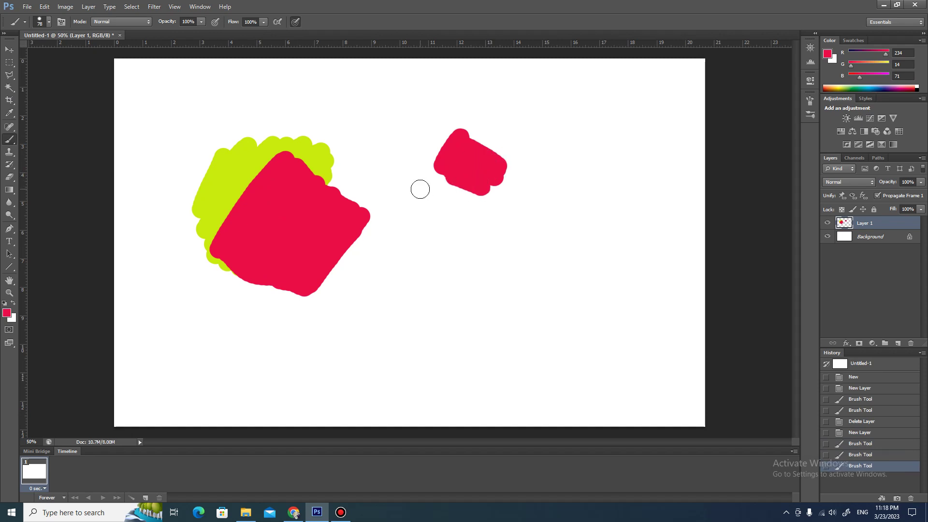
click(10, 63)
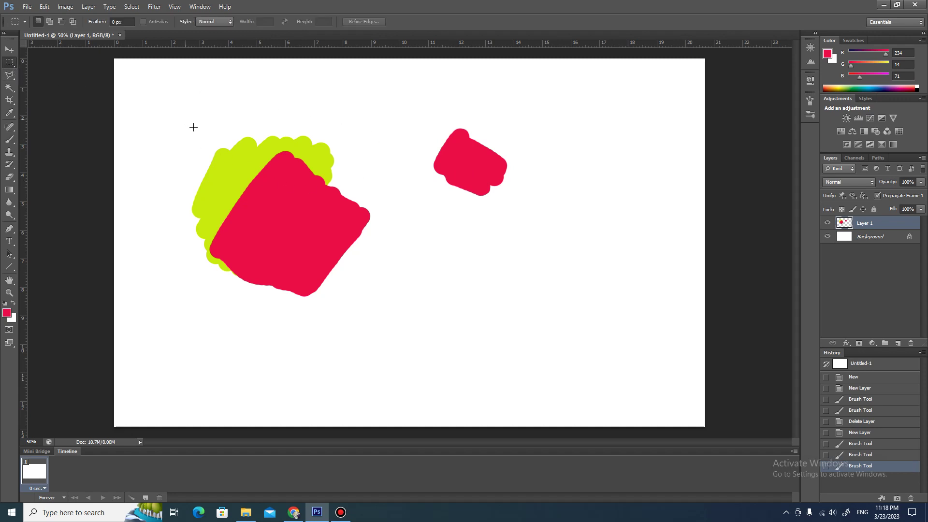
- Marquee-select the whole blob and shift it slightly down-right
drag(172, 109, 363, 308)
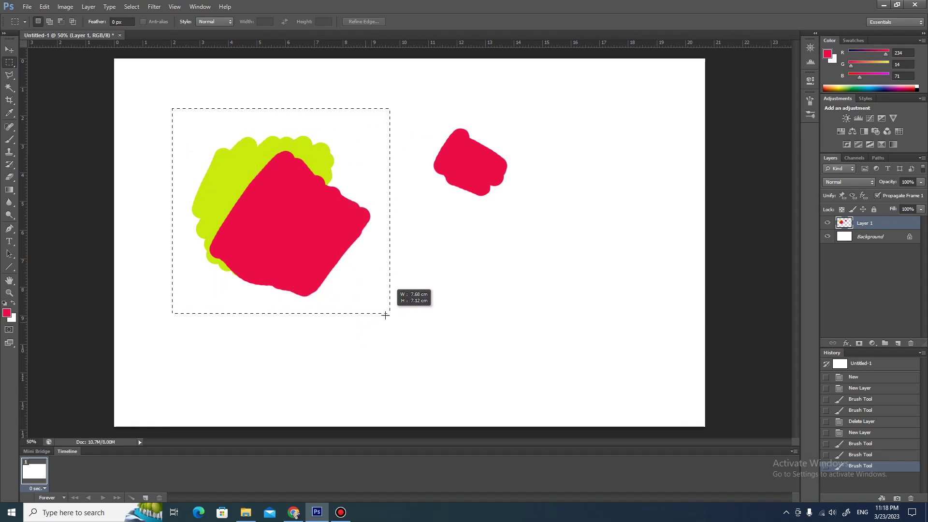
drag(364, 308, 385, 311)
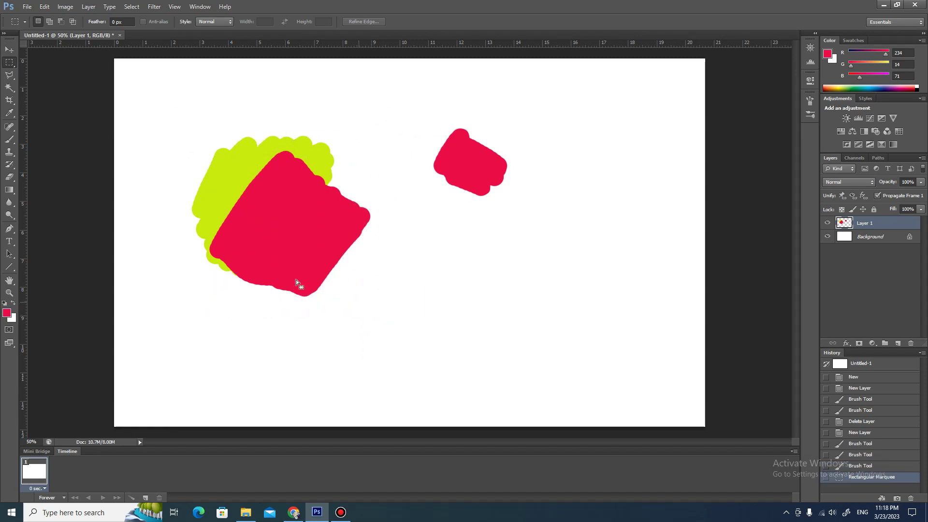
click(10, 50)
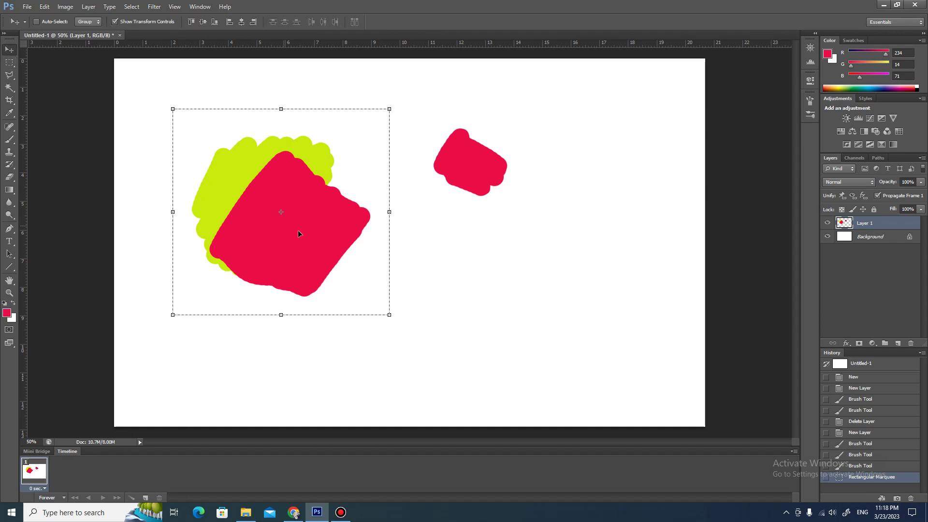
mouse_move(298, 230)
mouse_down()
mouse_move(295, 154)
mouse_move(434, 306)
mouse_move(614, 240)
mouse_move(526, 175)
mouse_move(427, 197)
mouse_move(616, 213)
mouse_move(387, 254)
mouse_move(374, 227)
mouse_move(313, 216)
mouse_up()
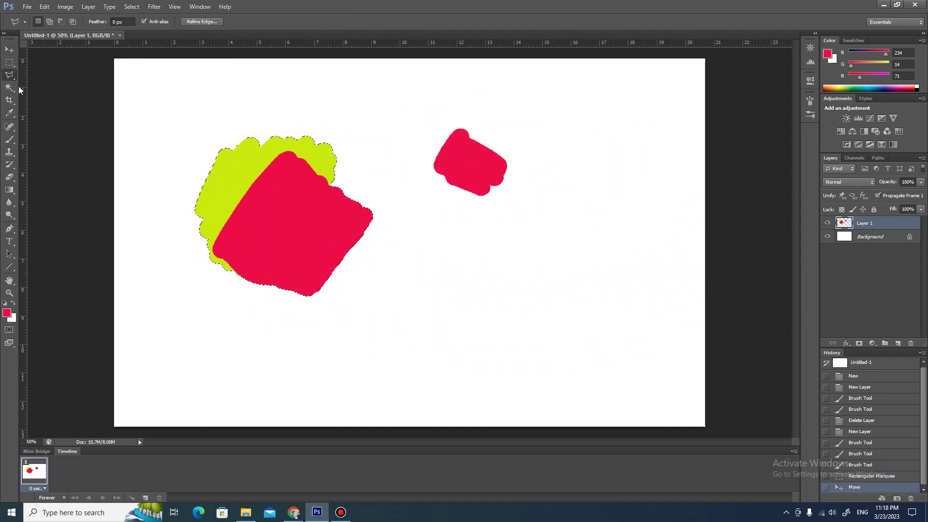
- Select the blob's lower-left part and move it, leaving an L-shaped white gap
key(m)
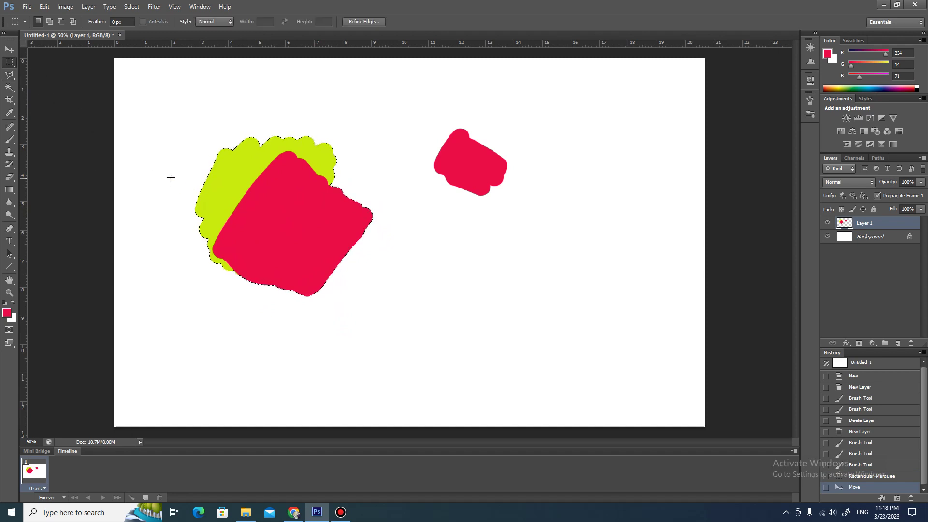
drag(170, 176, 291, 321)
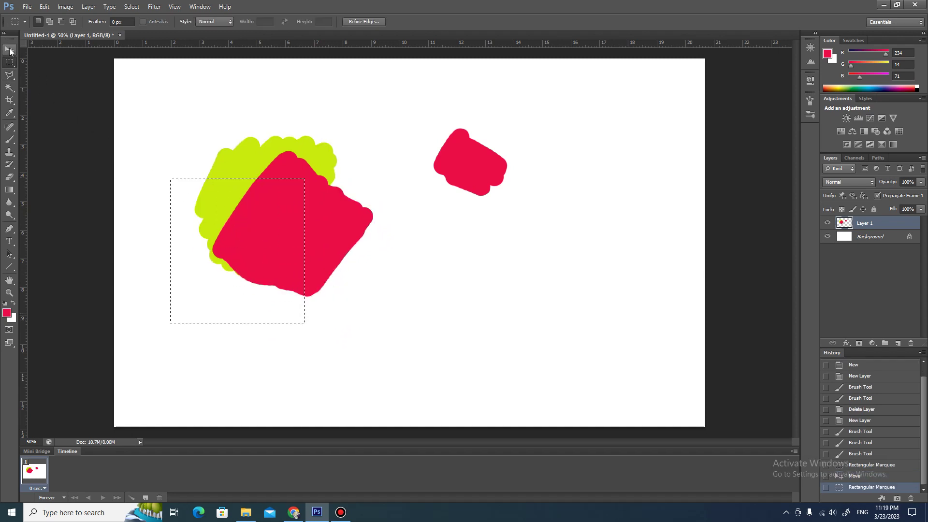
key(v)
mouse_move(263, 230)
mouse_down()
mouse_move(324, 341)
mouse_move(520, 239)
mouse_move(506, 240)
mouse_move(530, 271)
mouse_move(268, 245)
mouse_up()
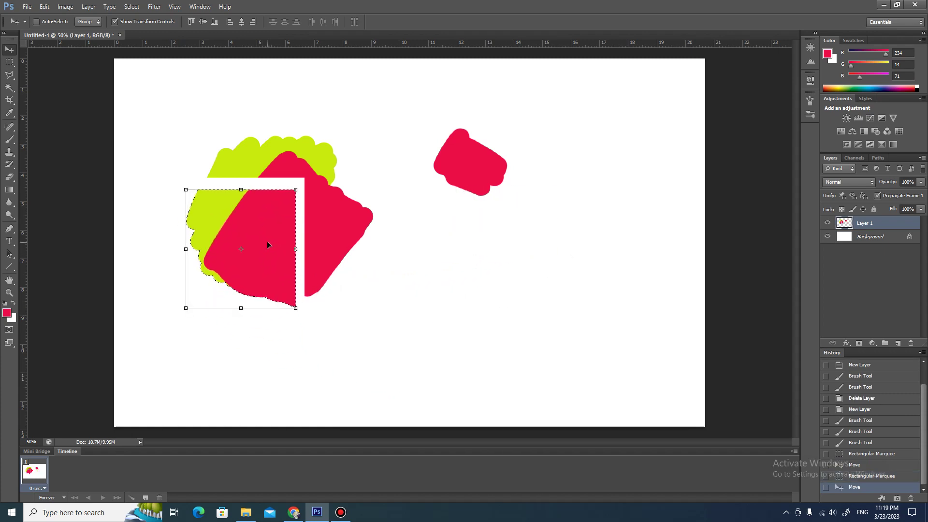
click(12, 78)
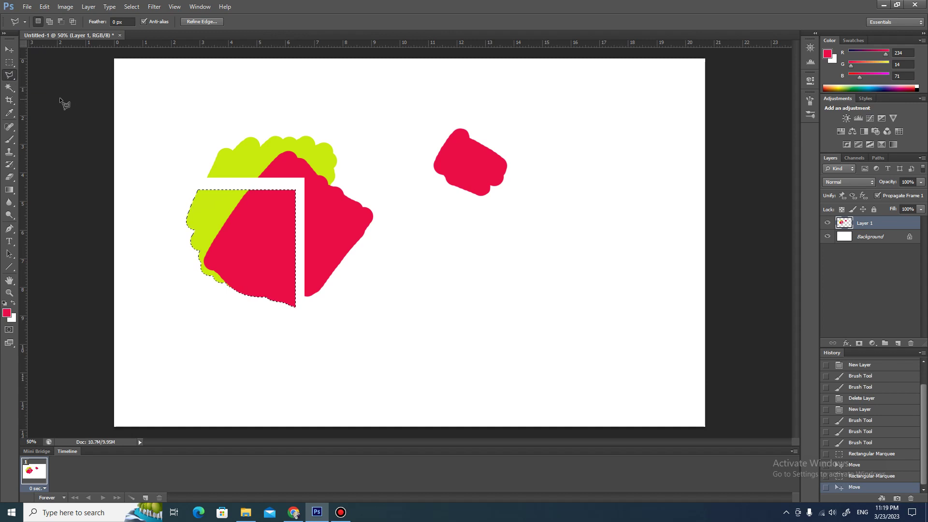
- Lasso a wedge from the blob, move it above, and rotate it about -134°
click(192, 164)
click(191, 160)
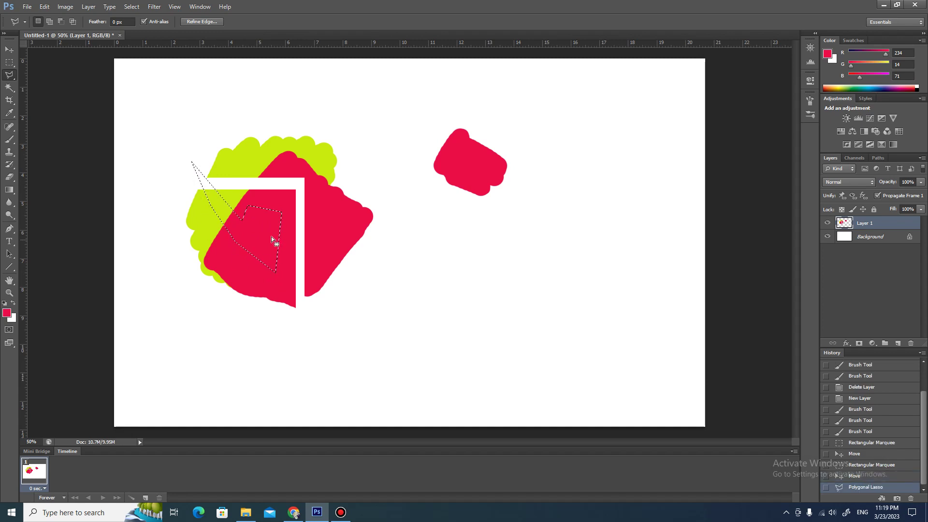
key(v)
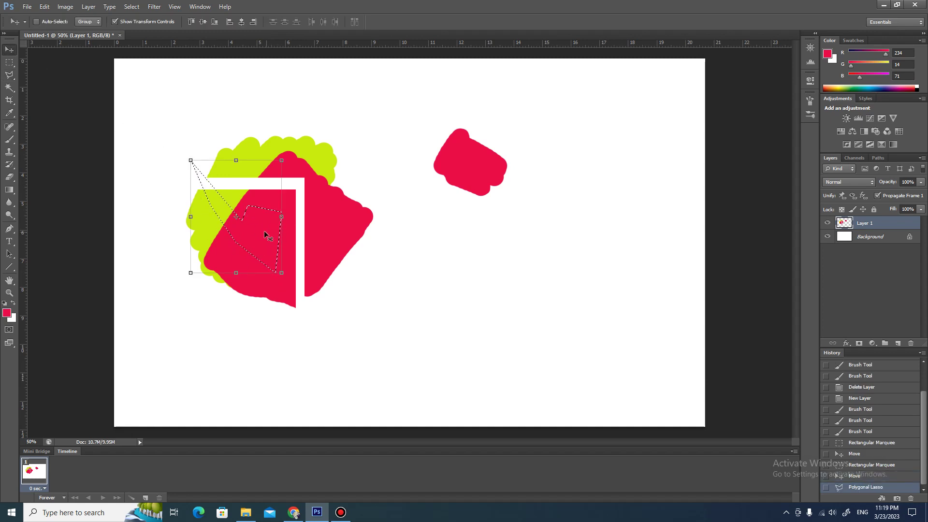
mouse_move(265, 236)
mouse_down()
mouse_move(254, 260)
mouse_move(171, 297)
mouse_move(285, 251)
mouse_move(399, 141)
mouse_move(380, 115)
mouse_move(373, 121)
mouse_up()
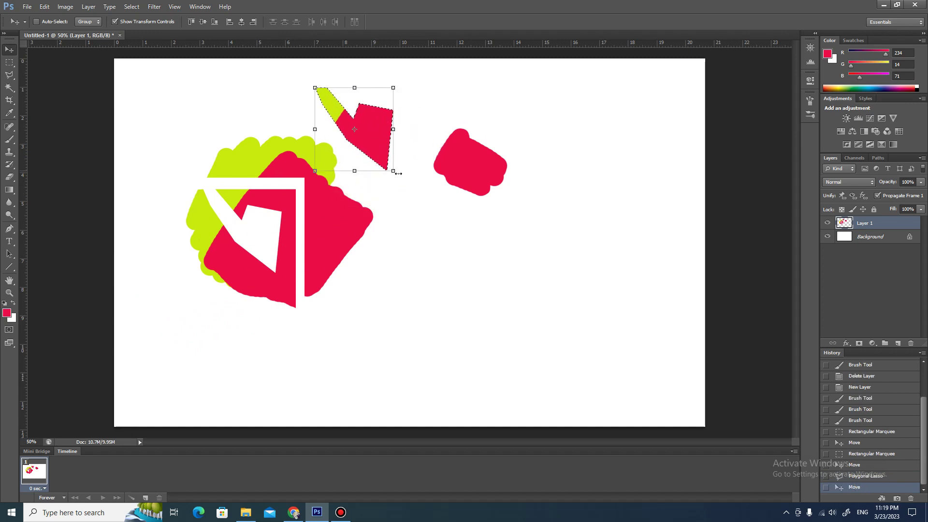
mouse_move(398, 176)
mouse_down()
mouse_move(416, 116)
mouse_move(362, 83)
mouse_move(382, 79)
mouse_up()
drag(353, 119, 365, 118)
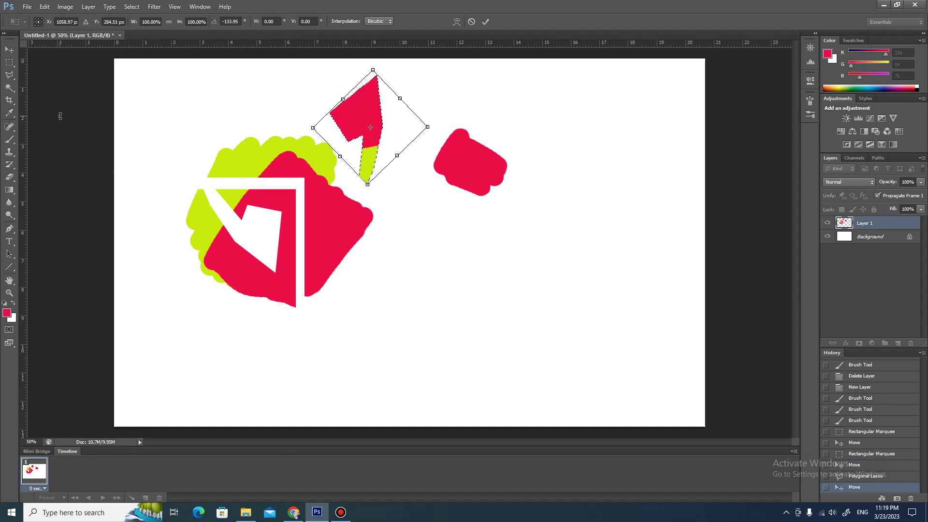
click(485, 22)
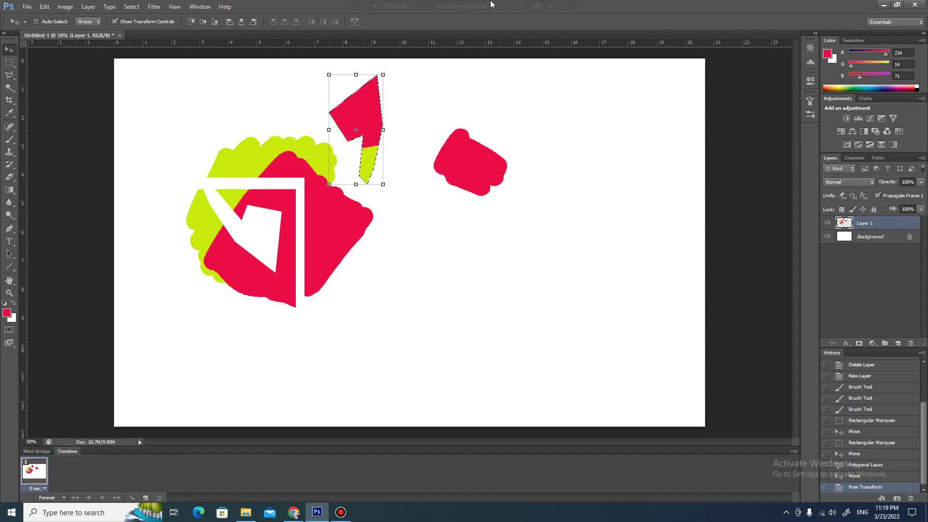
- Delete the rotated shard, then select a tall strip and deselect it via the Select menu
key(Delete)
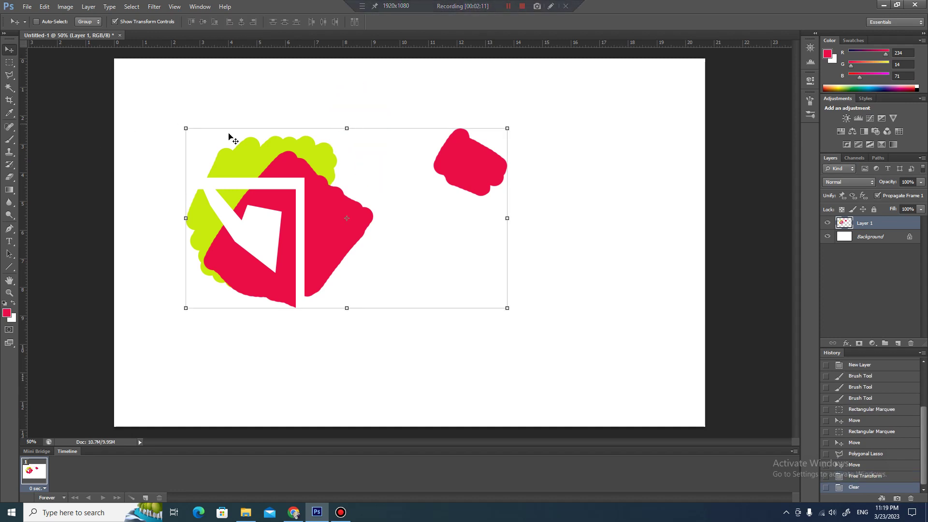
key(m)
drag(236, 114, 323, 313)
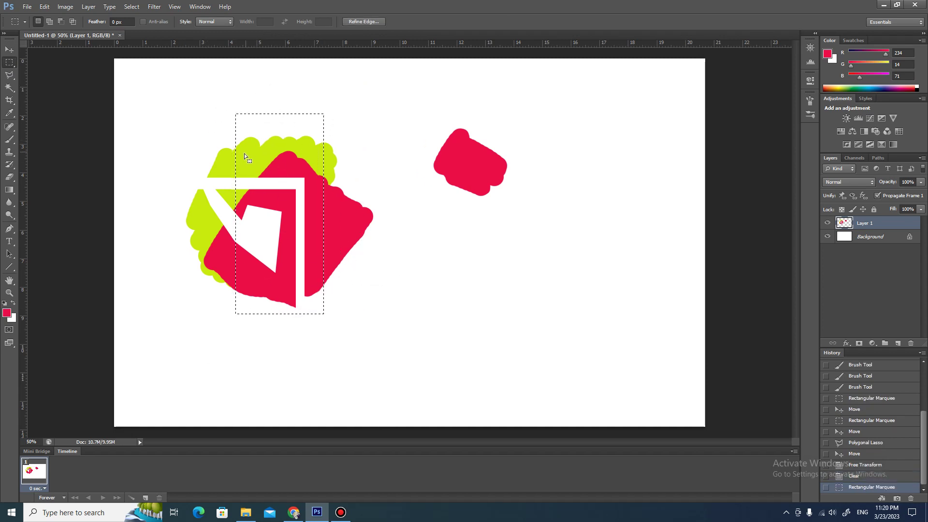
click(132, 6)
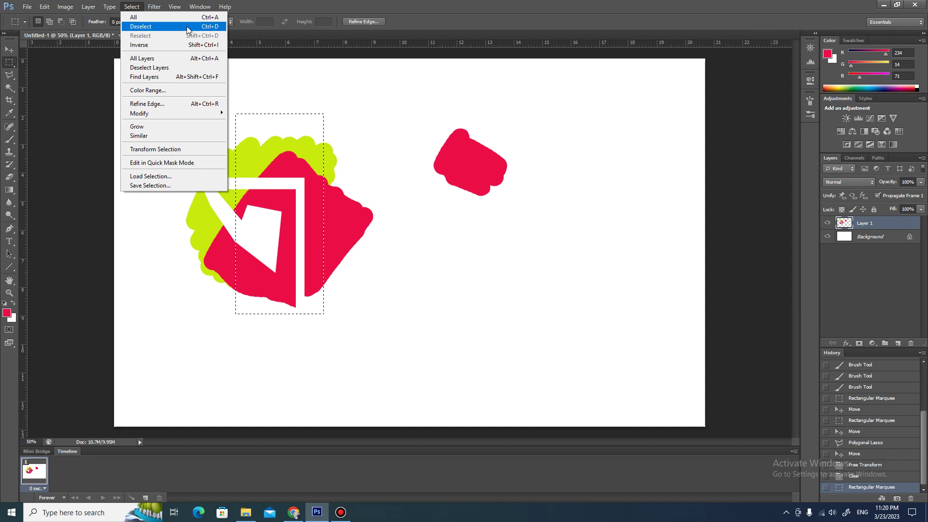
click(188, 27)
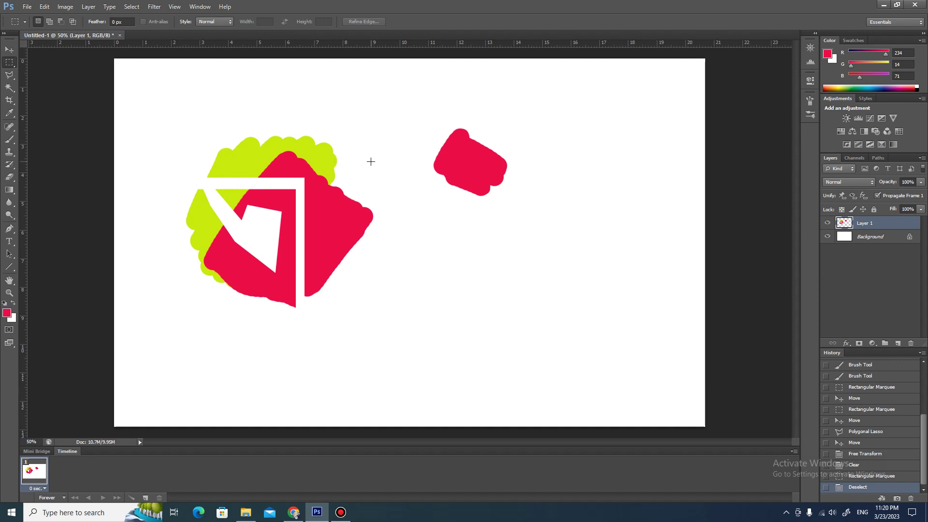
- Select all, move the whole painting down and right, and deselect
key(ctrl+a)
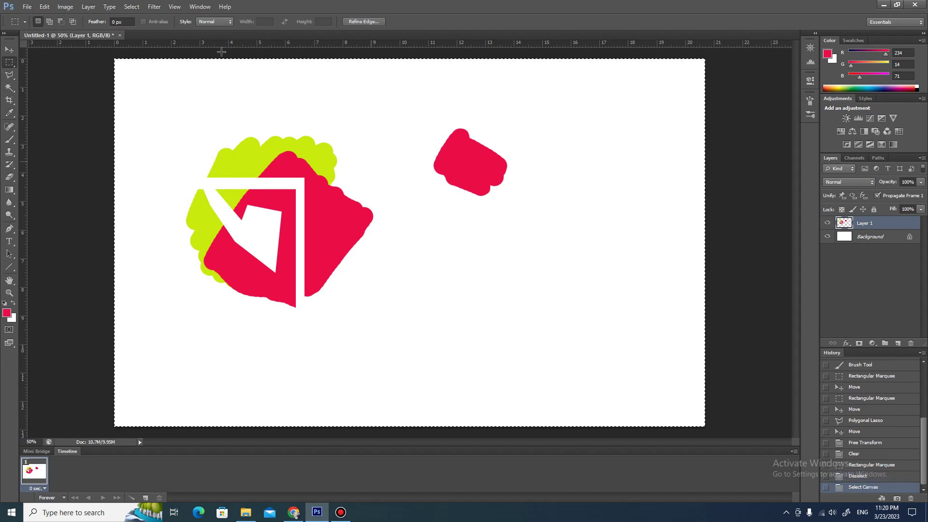
key(v)
mouse_move(312, 199)
mouse_down()
mouse_move(423, 223)
mouse_move(422, 158)
mouse_up()
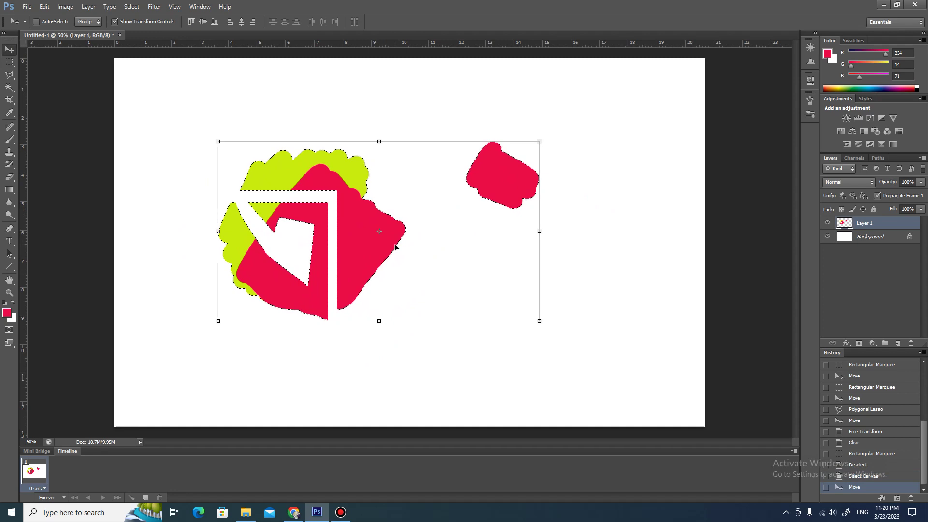
key(ctrl+d)
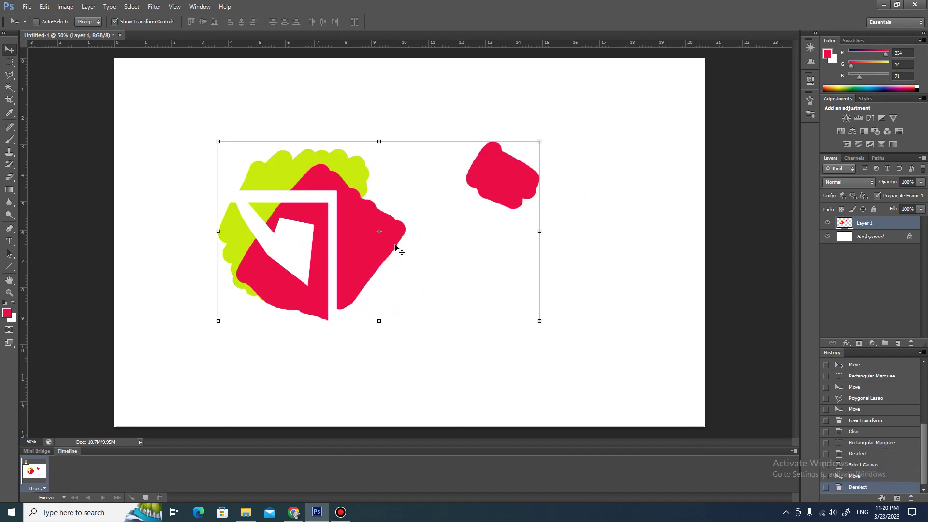
click(9, 88)
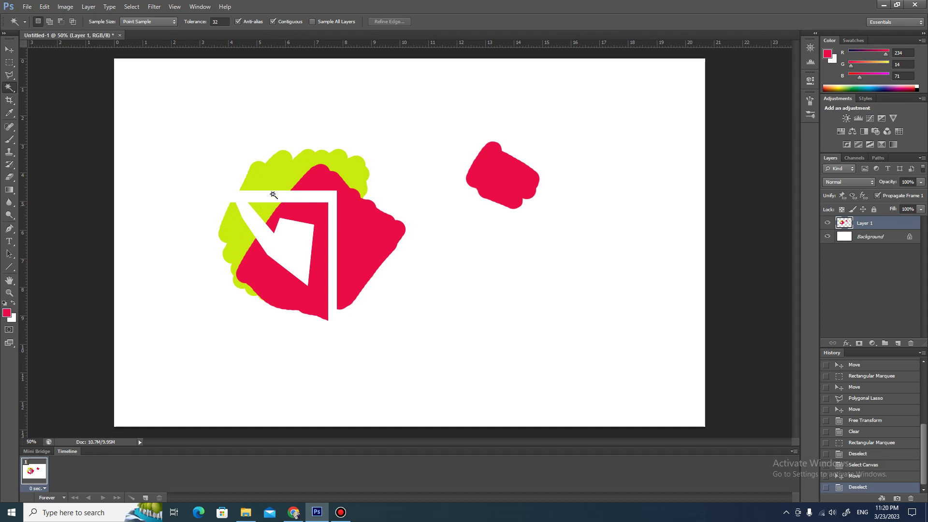
- Magic-wand the top yellow-green area, nudge it up slightly, and deselect
click(288, 173)
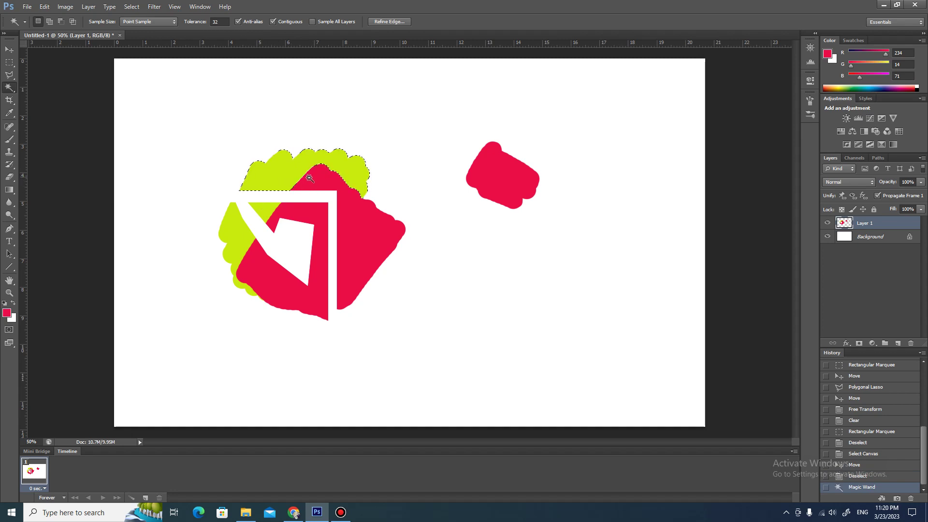
key(v)
drag(288, 174, 290, 158)
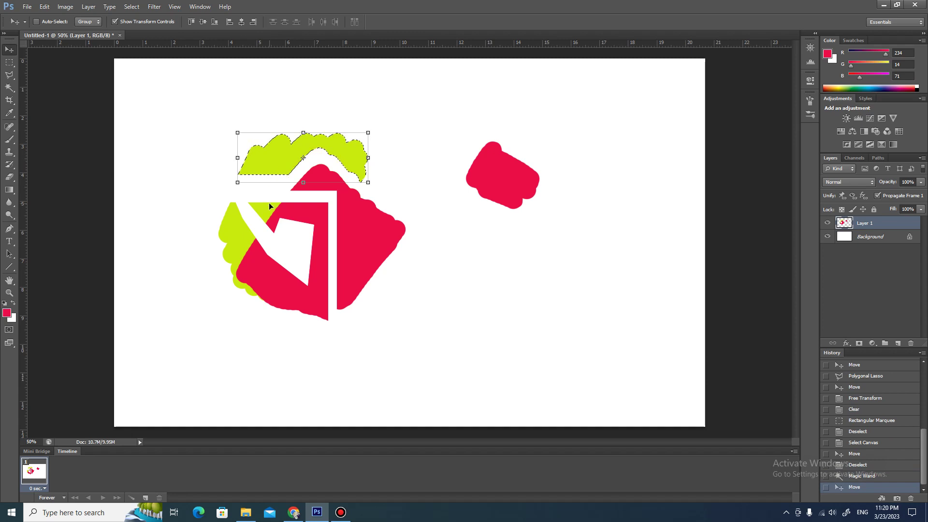
key(ctrl+d)
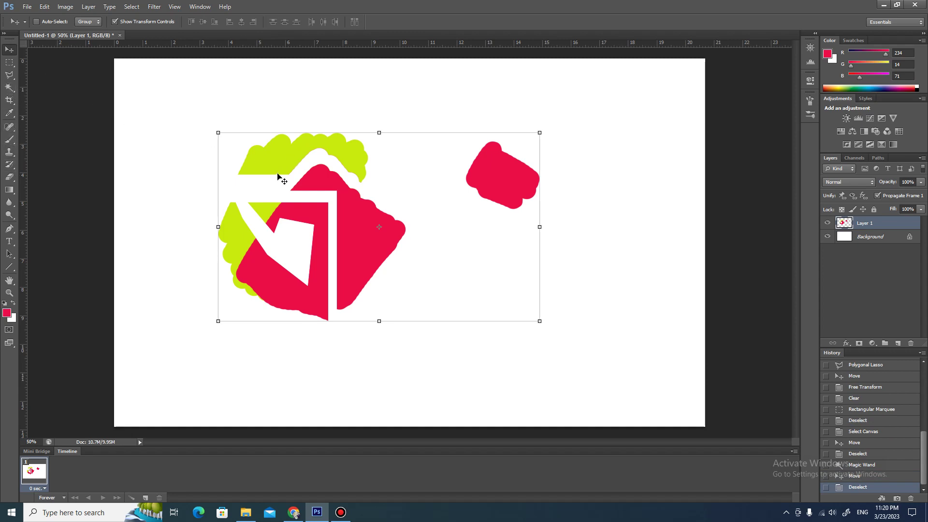
- Crop the left, right and bottom edges in around the main blob, dropping the small red patch
click(13, 105)
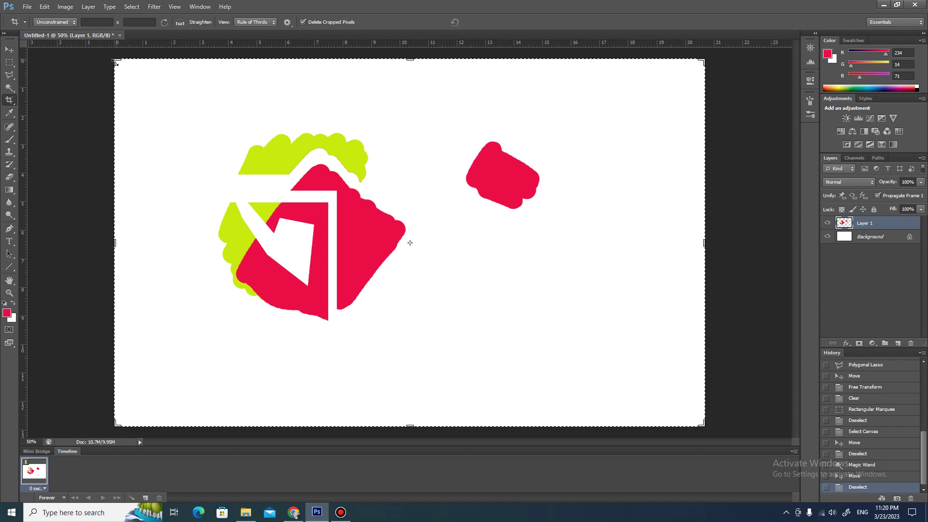
drag(112, 241, 160, 241)
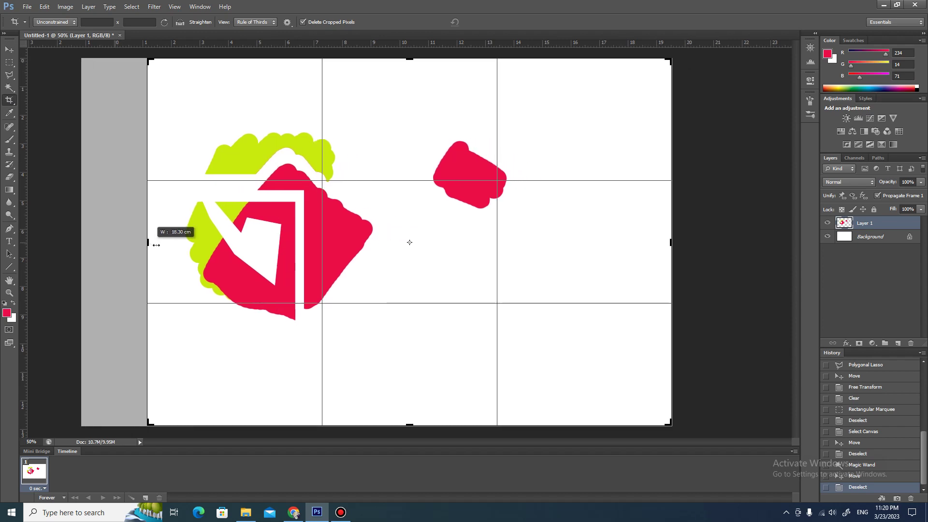
drag(656, 245, 515, 255)
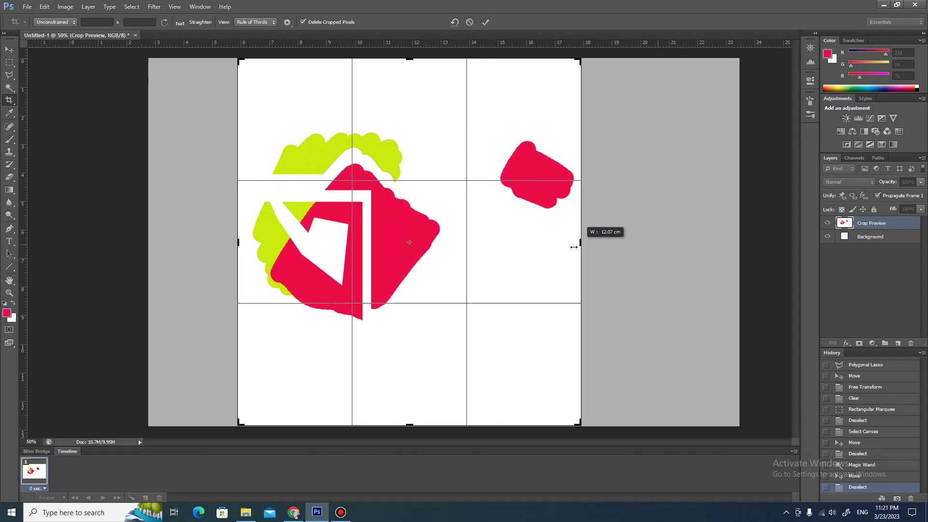
drag(410, 425, 411, 337)
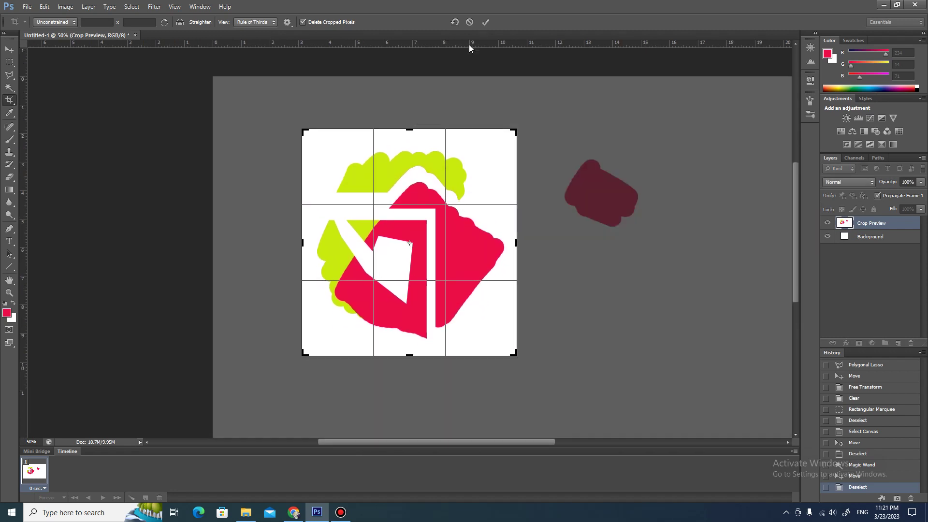
click(485, 22)
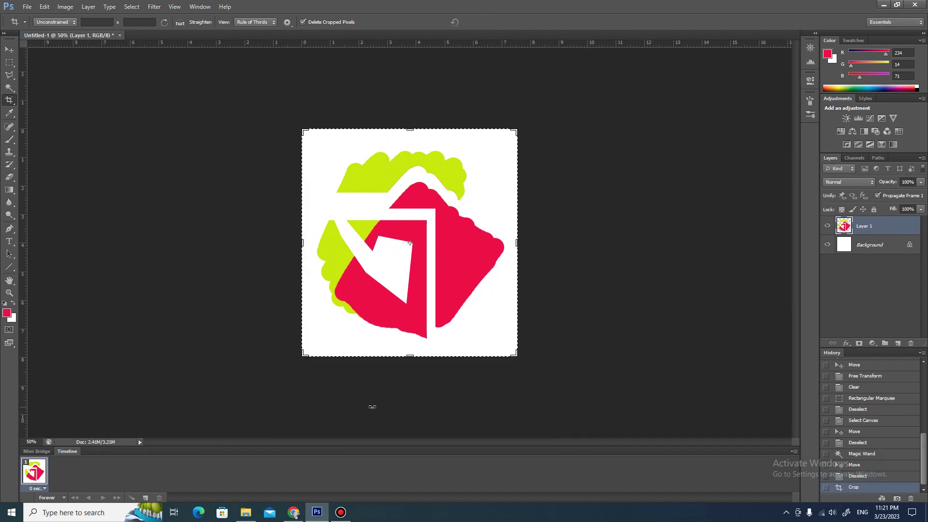
- Step back through History to before the crop, restoring the full wide canvas
click(873, 476)
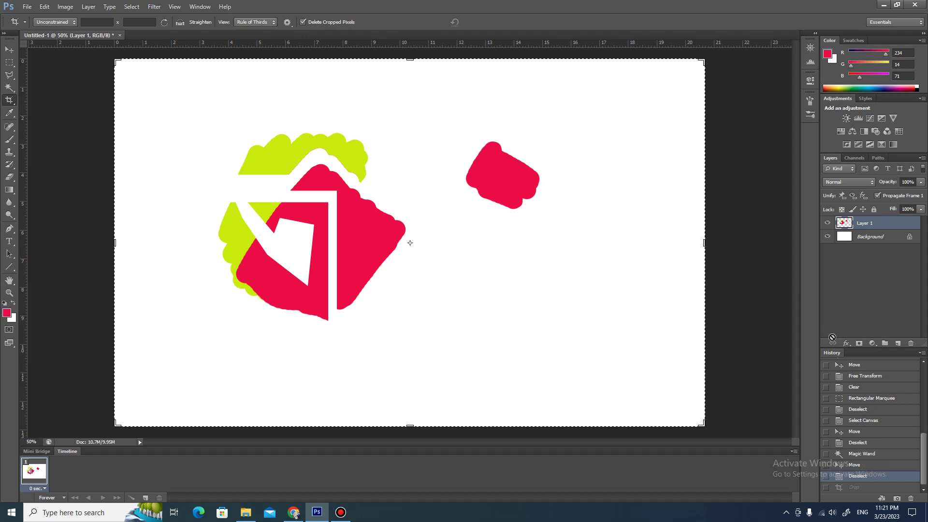
click(886, 466)
click(887, 444)
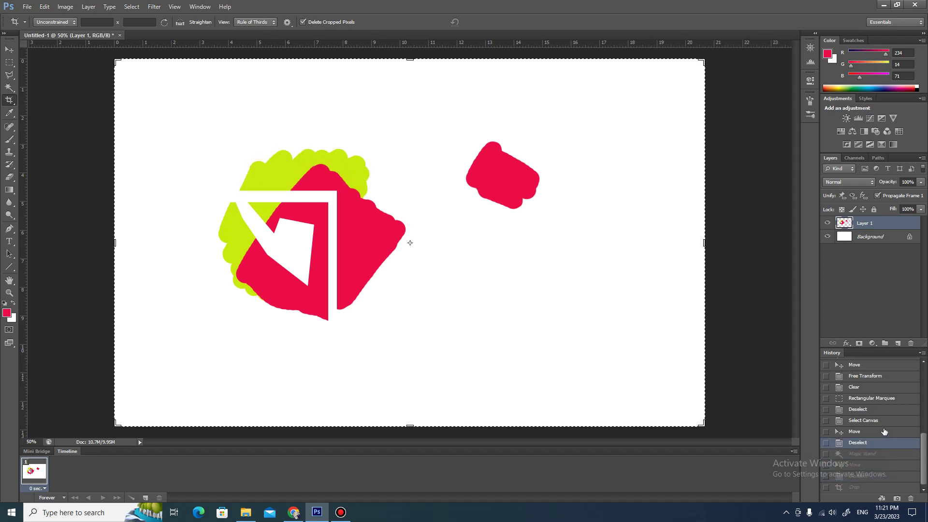
click(884, 432)
click(886, 444)
click(886, 465)
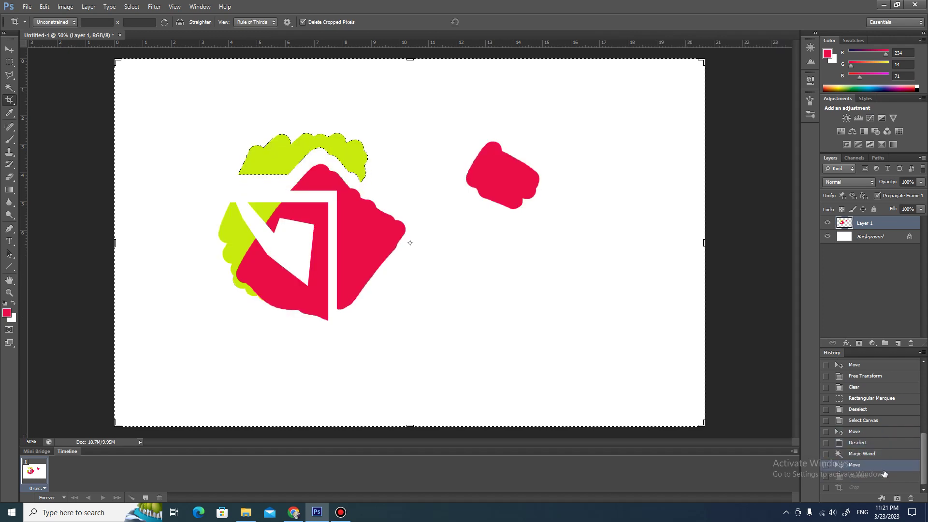
- Settle on the moved-lime History state and sample the lime green as foreground colour
click(880, 486)
click(880, 476)
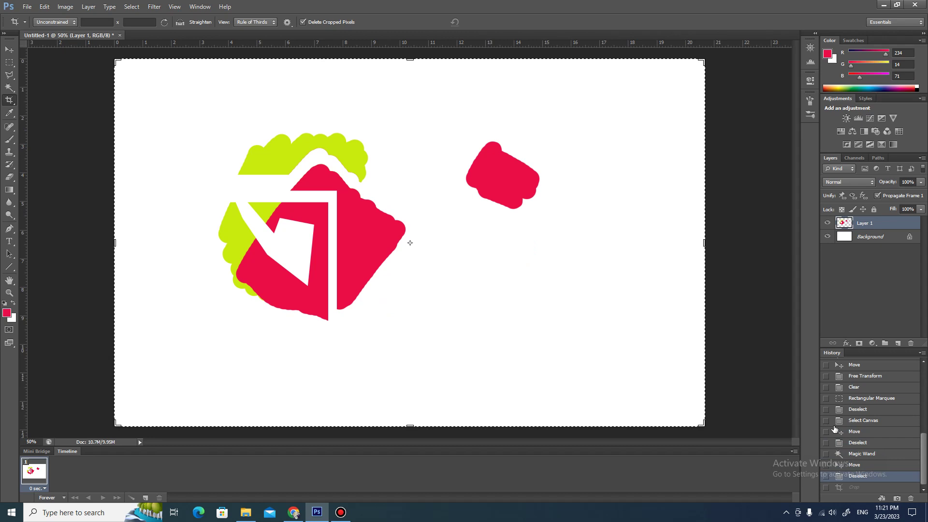
click(870, 464)
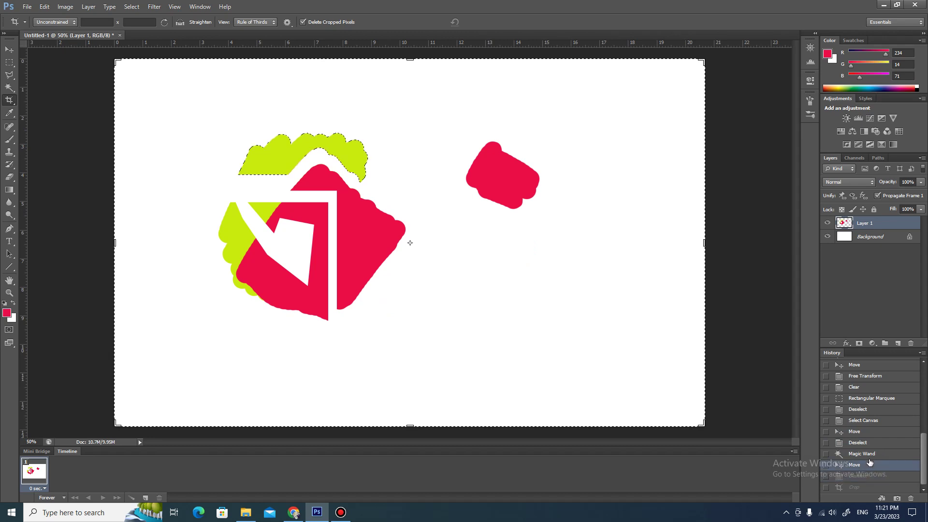
click(10, 113)
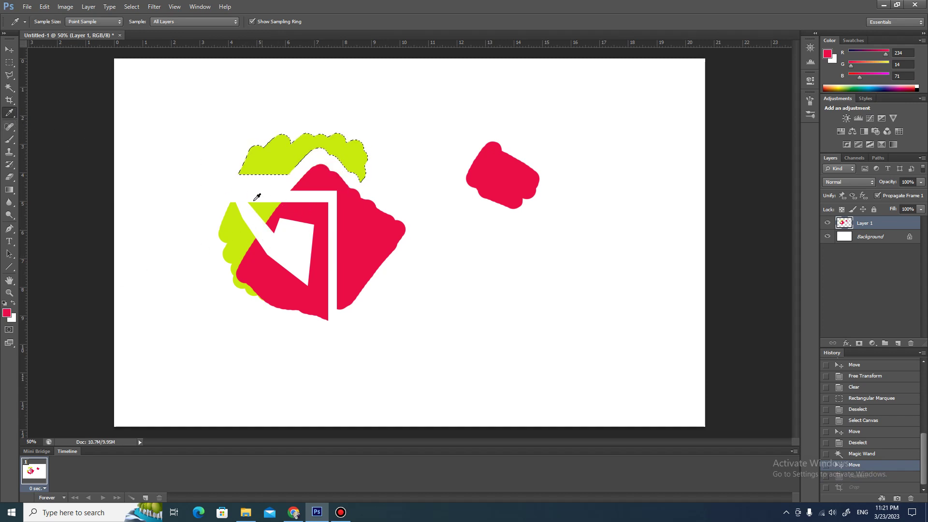
click(266, 209)
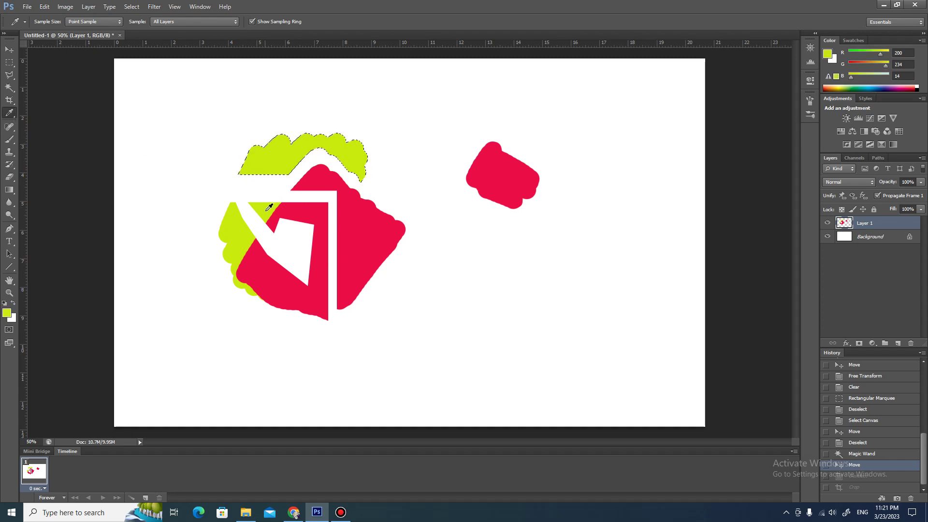
- Set a dusty pink foreground (c77187) and paint a broad stroke over the red shape's lower right
click(478, 160)
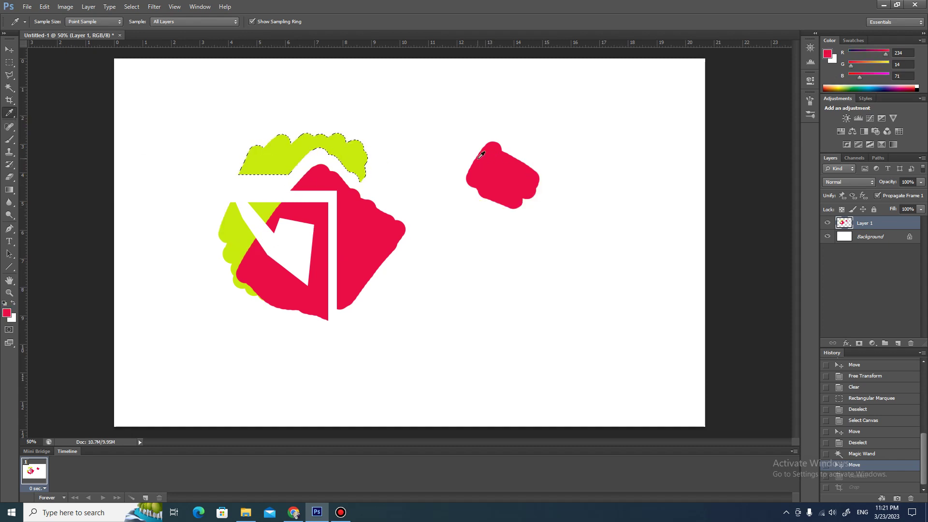
key(ctrl+d)
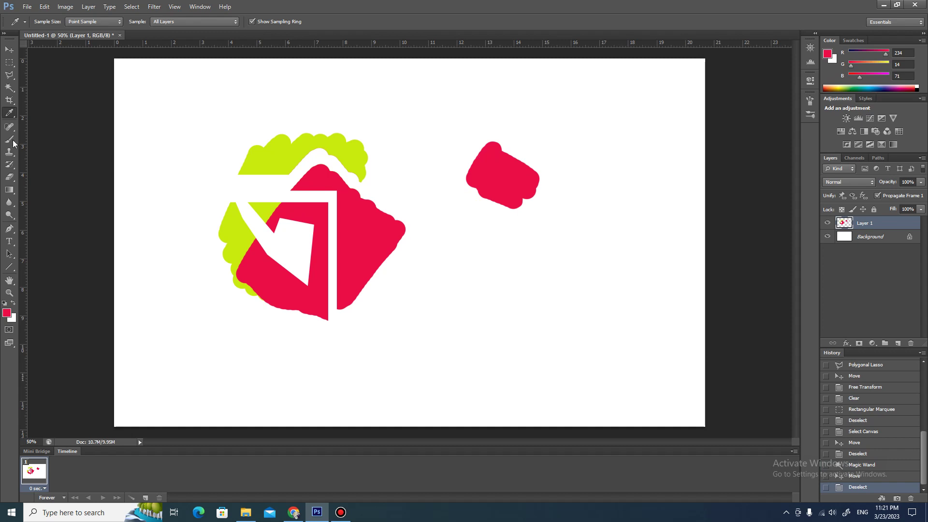
click(7, 313)
click(173, 258)
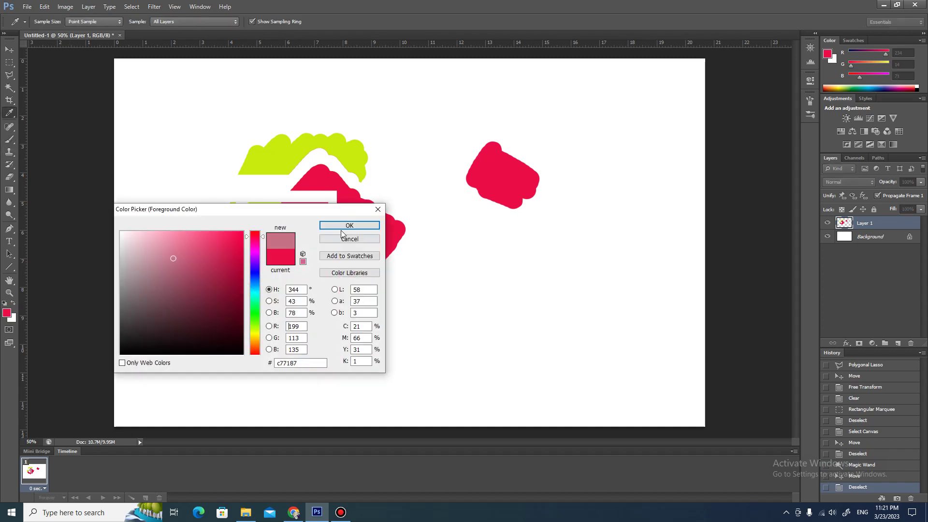
click(341, 227)
key(b)
click(454, 231)
mouse_move(401, 281)
mouse_down()
mouse_move(370, 298)
mouse_move(412, 236)
mouse_move(426, 248)
mouse_up()
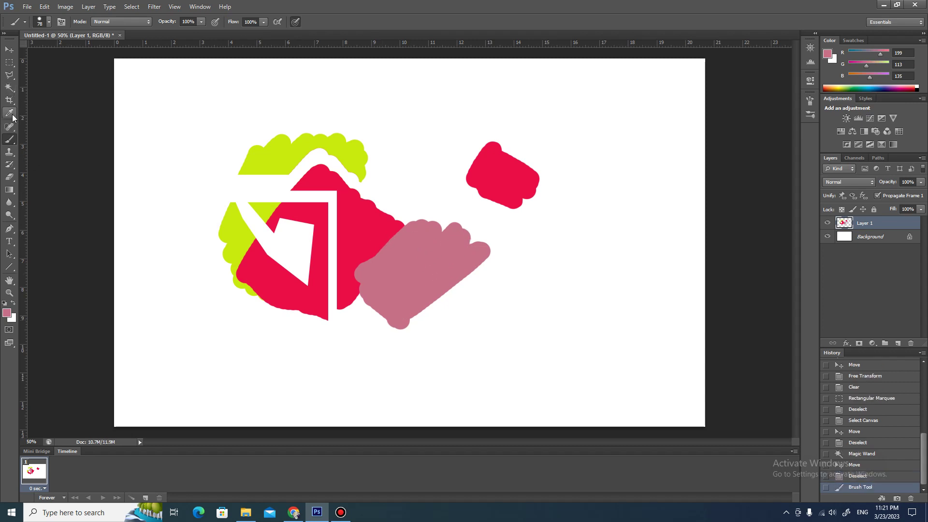
click(10, 114)
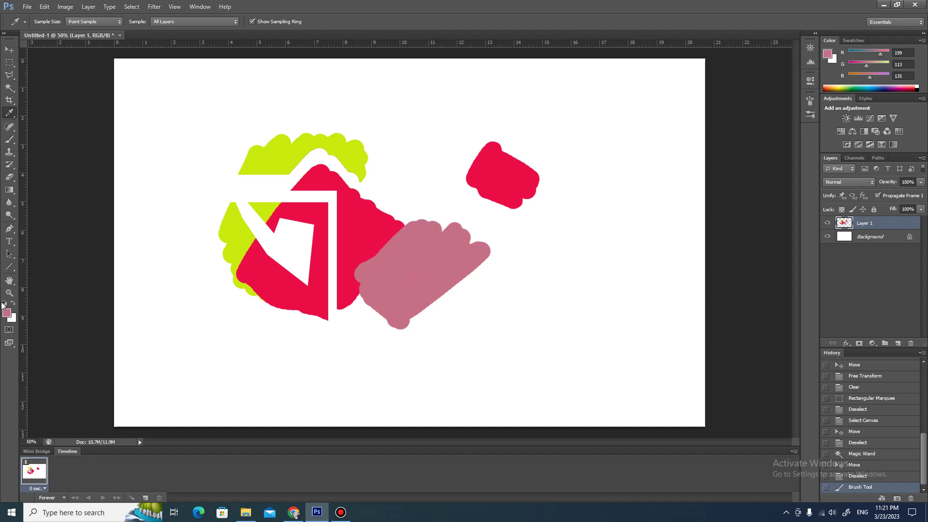
- Browse the clone stamp tools, return to the Brush, and set a bright red foreground
click(9, 140)
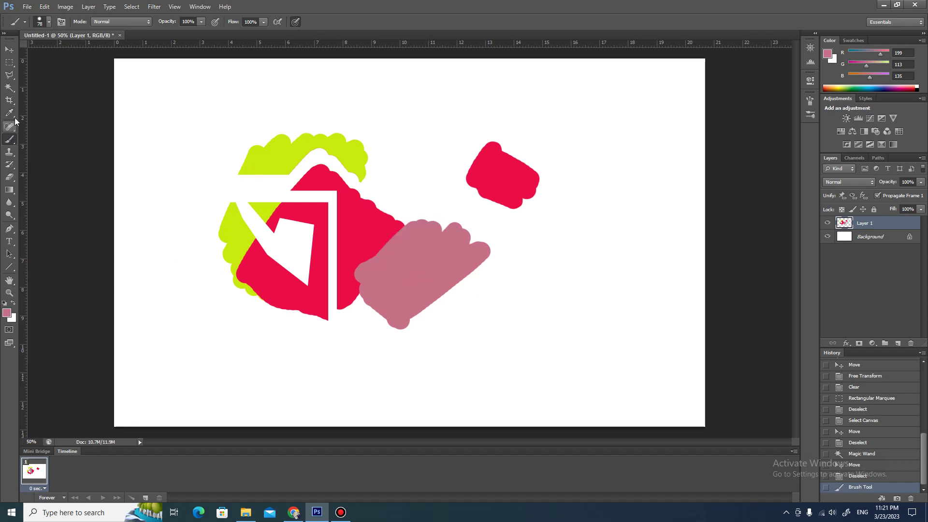
click(14, 151)
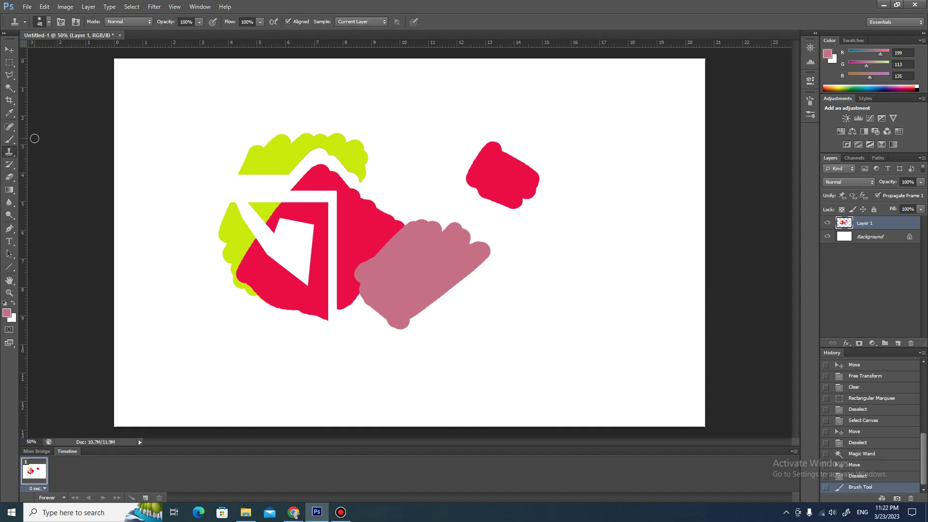
right_click(16, 155)
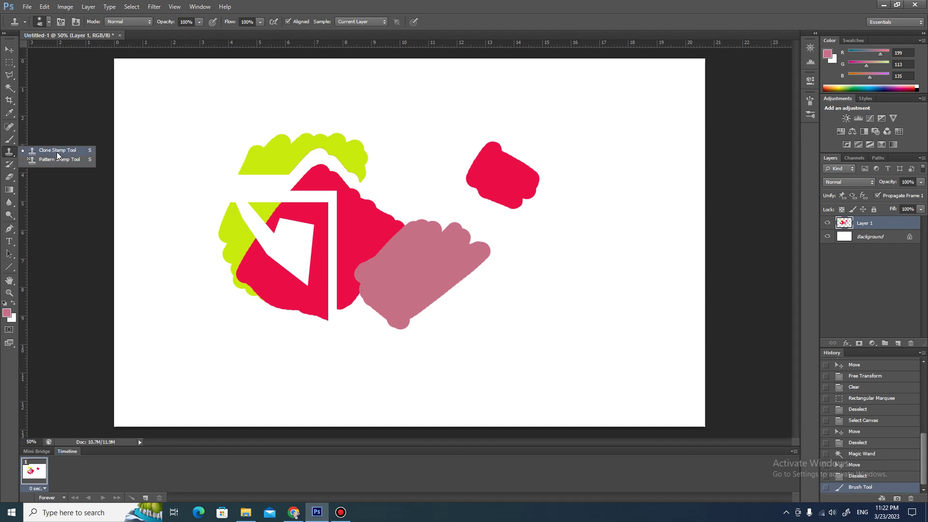
click(15, 154)
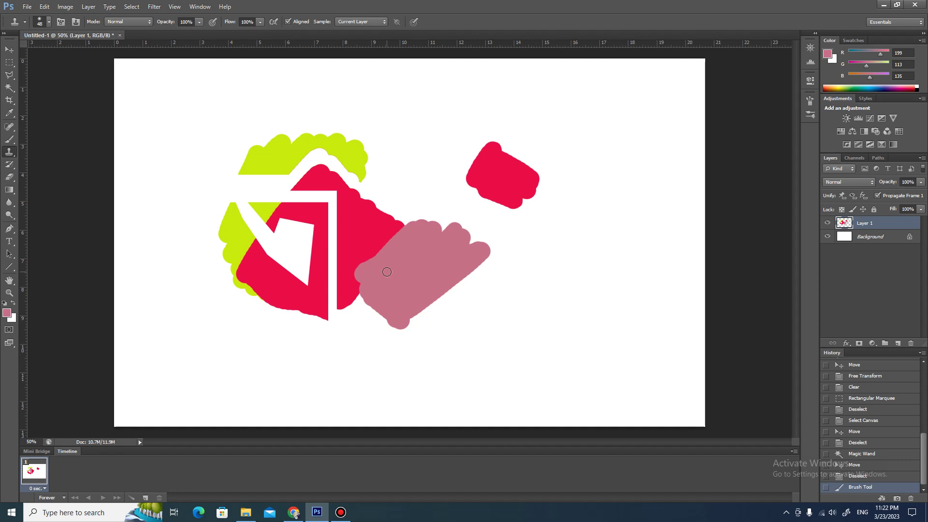
click(9, 140)
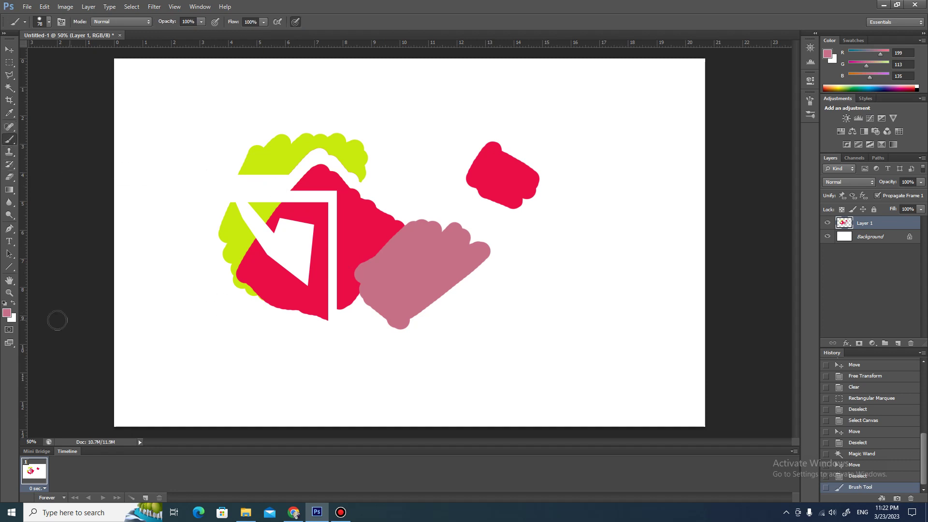
click(6, 313)
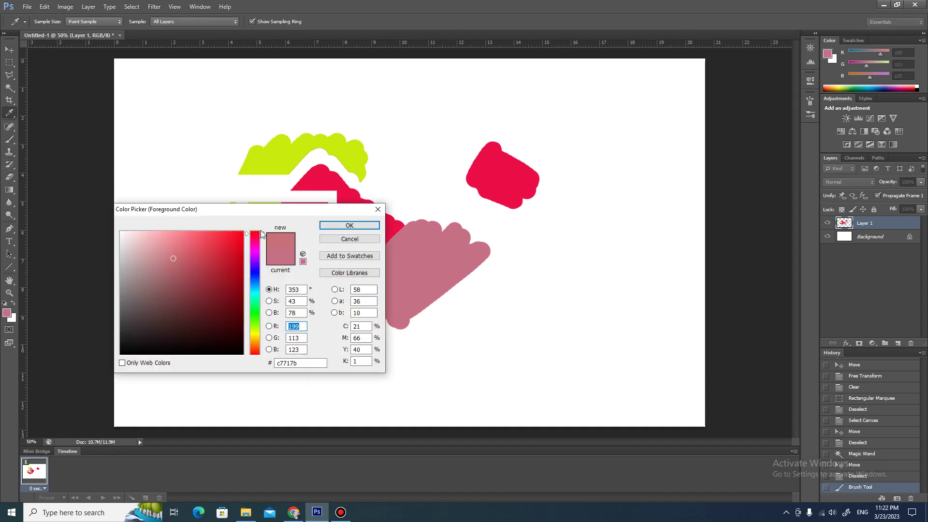
click(225, 242)
click(349, 225)
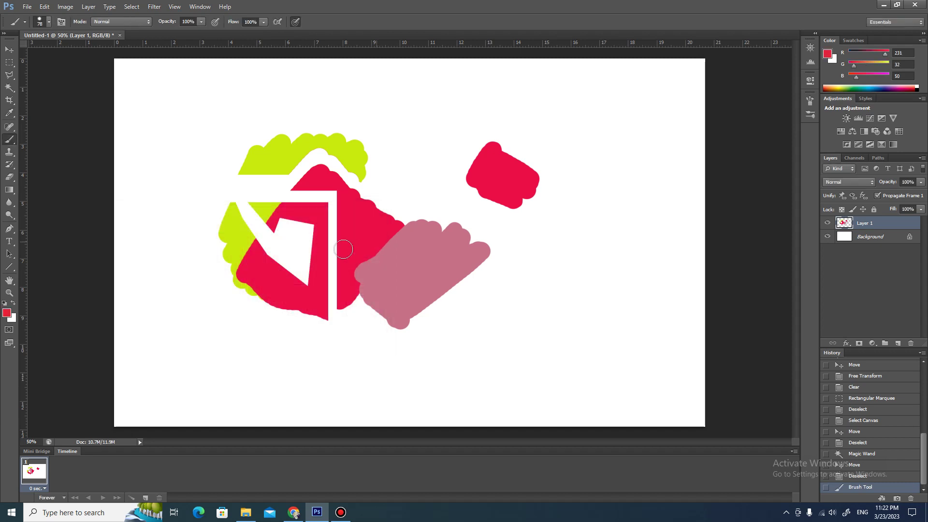
- Choose an olive-brown foreground (R161 G133 B58) and paint a patch over the red and pink shapes
click(7, 313)
click(255, 326)
drag(254, 327, 255, 326)
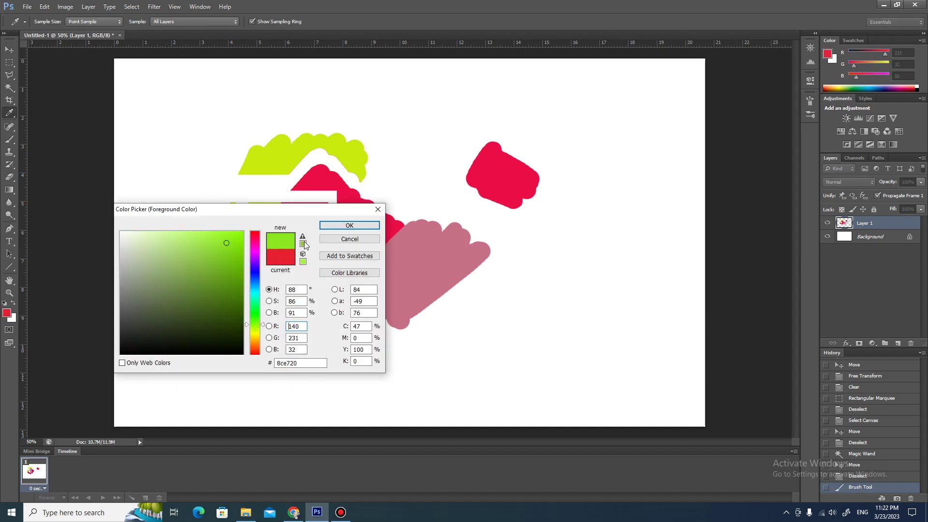
click(176, 294)
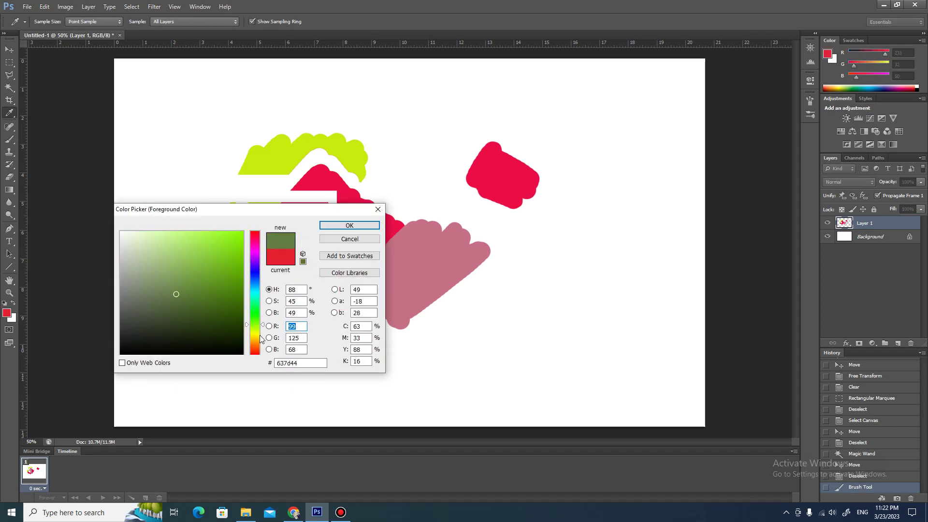
click(255, 338)
drag(190, 292, 199, 277)
click(370, 227)
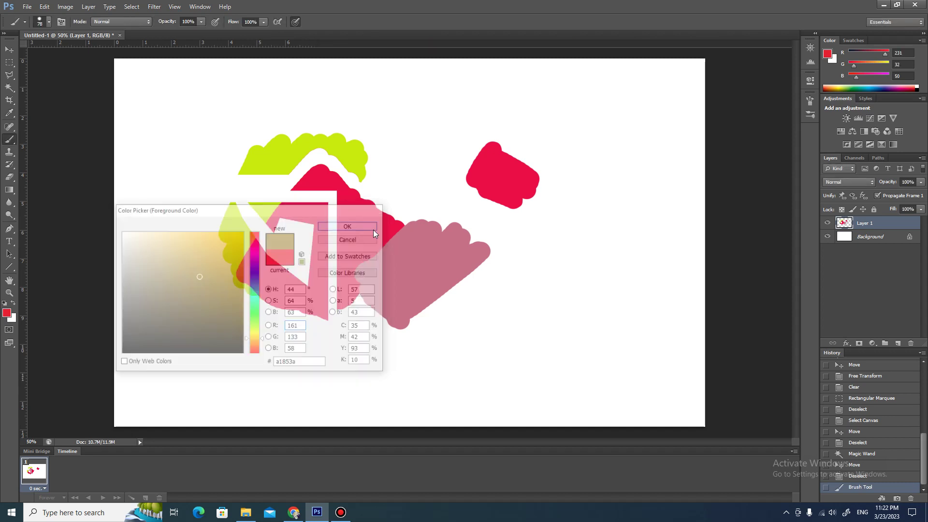
mouse_move(396, 208)
mouse_down()
mouse_move(348, 276)
mouse_move(320, 279)
mouse_move(330, 313)
mouse_move(364, 298)
mouse_move(392, 259)
mouse_move(414, 274)
mouse_up()
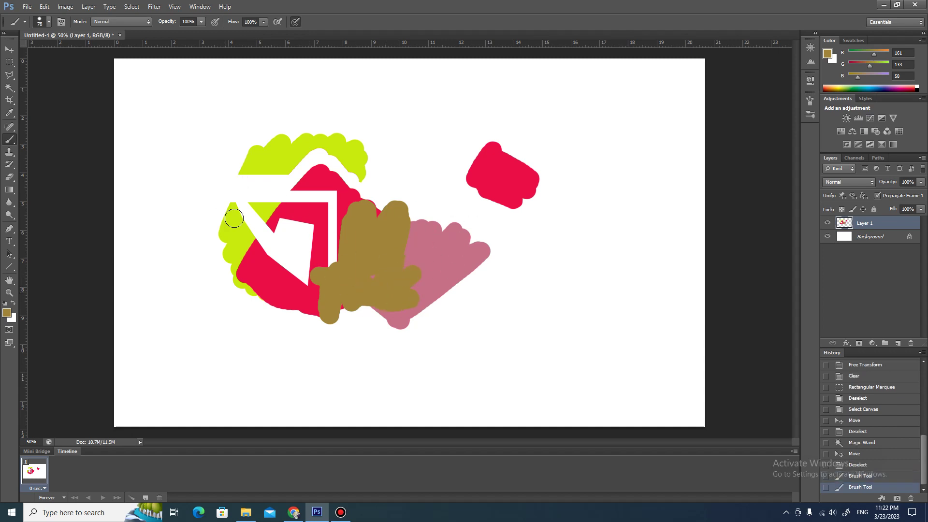
- Choose the Clone Stamp, Alt-sample the lime-and-red figure, and set a 65 px brush
click(9, 152)
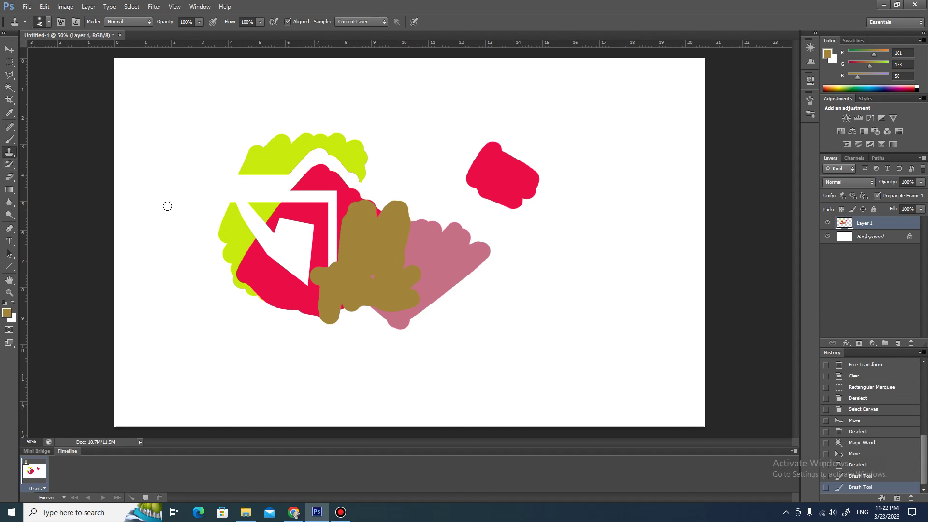
key(alt)
key(alt)
click(48, 22)
drag(37, 52, 45, 52)
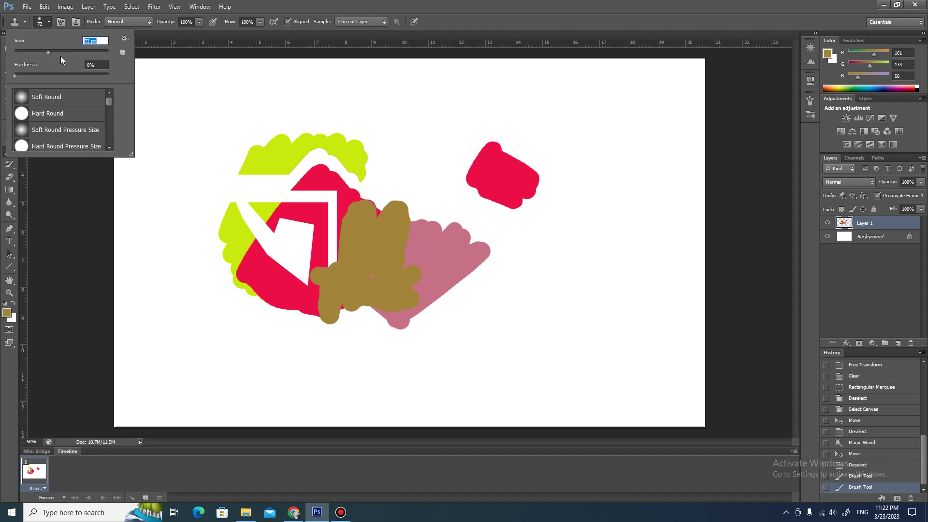
alt+click(307, 301)
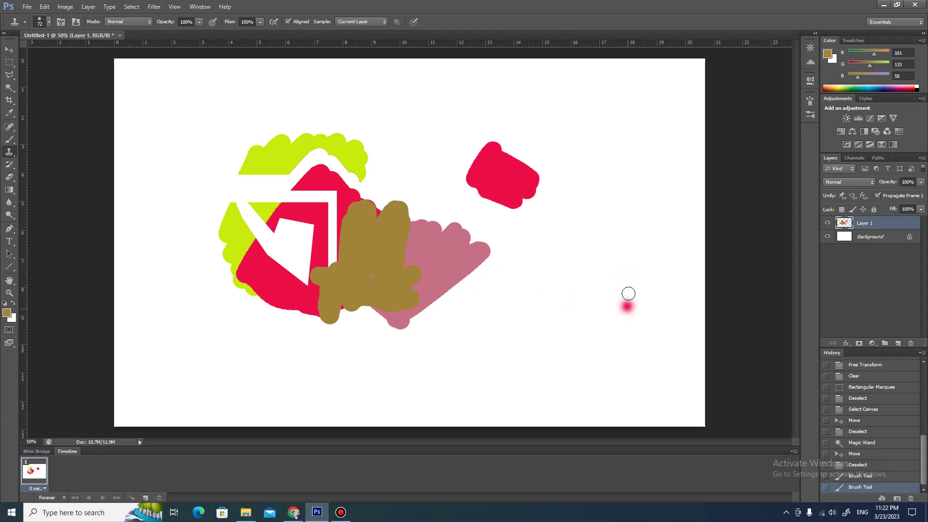
- Clone a copy of the figure on the right and paint soft red and pink streaks mid-canvas
mouse_move(642, 270)
mouse_down()
mouse_move(652, 186)
mouse_move(663, 210)
mouse_move(593, 219)
mouse_move(586, 248)
mouse_move(623, 266)
mouse_move(633, 292)
mouse_move(672, 160)
mouse_move(650, 167)
mouse_move(643, 150)
mouse_move(653, 144)
mouse_move(609, 169)
mouse_move(636, 131)
mouse_move(551, 220)
mouse_move(618, 116)
mouse_move(546, 158)
mouse_move(655, 105)
mouse_move(630, 91)
mouse_move(681, 108)
mouse_move(672, 271)
mouse_move(690, 235)
mouse_move(657, 243)
mouse_move(707, 242)
mouse_move(696, 265)
mouse_move(708, 116)
mouse_move(699, 167)
mouse_move(675, 139)
mouse_up()
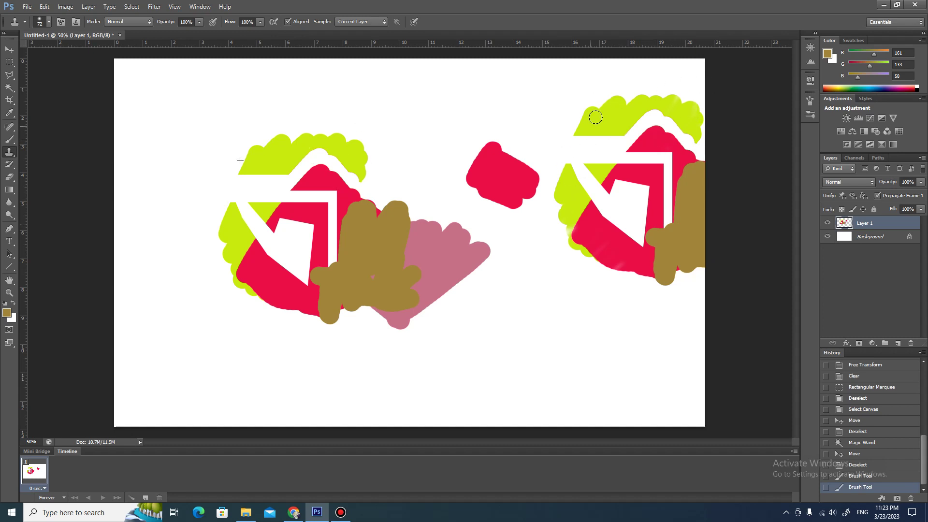
mouse_move(595, 117)
mouse_down()
mouse_move(587, 280)
mouse_move(655, 279)
mouse_move(651, 272)
mouse_up()
drag(693, 227, 663, 279)
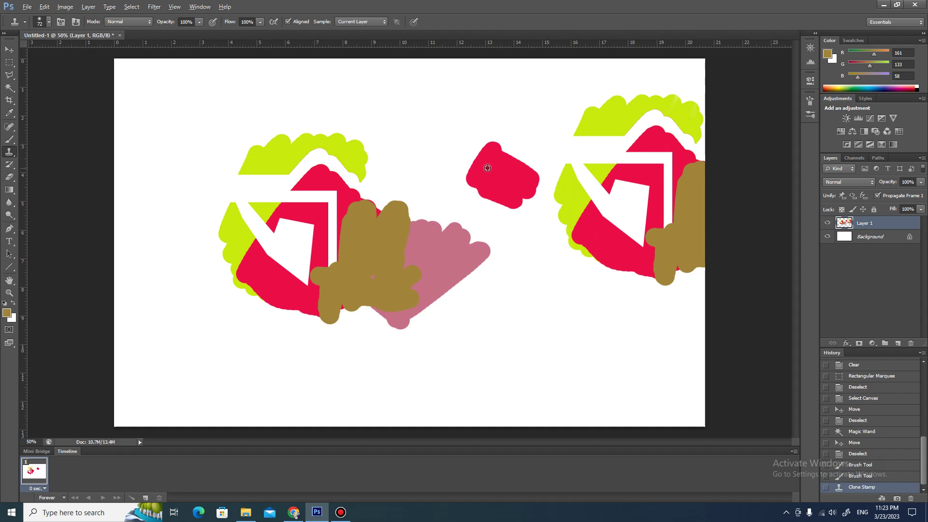
mouse_move(468, 220)
mouse_down()
mouse_move(515, 251)
mouse_move(483, 222)
mouse_move(512, 227)
mouse_up()
alt+click(437, 270)
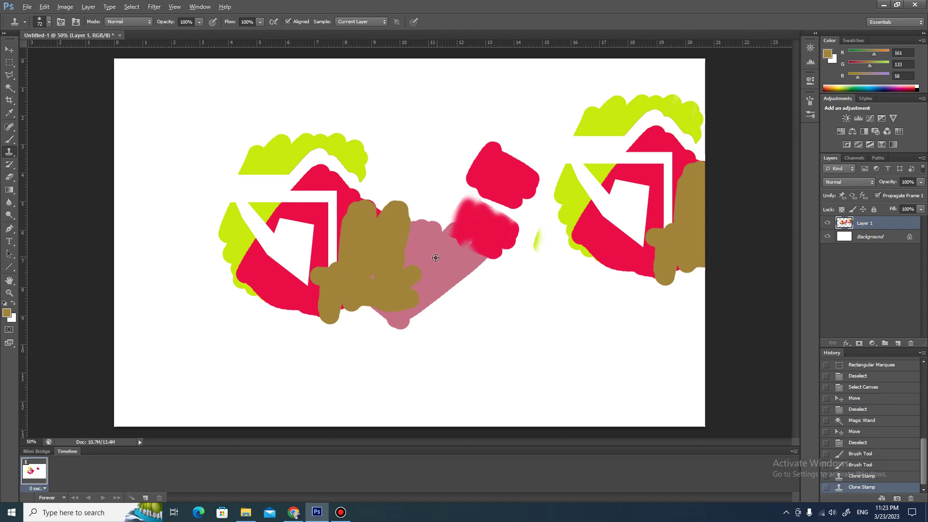
mouse_move(425, 170)
mouse_down()
mouse_move(450, 203)
mouse_move(406, 160)
mouse_move(372, 193)
mouse_move(368, 213)
mouse_move(377, 145)
mouse_move(406, 133)
mouse_up()
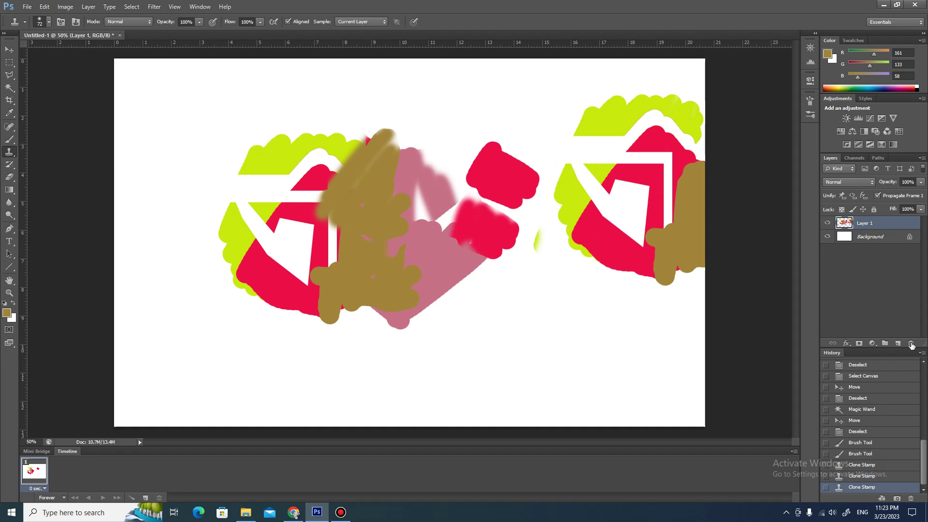
- Delete Layer 1 and add a fresh empty layer
click(911, 343)
click(444, 190)
click(885, 343)
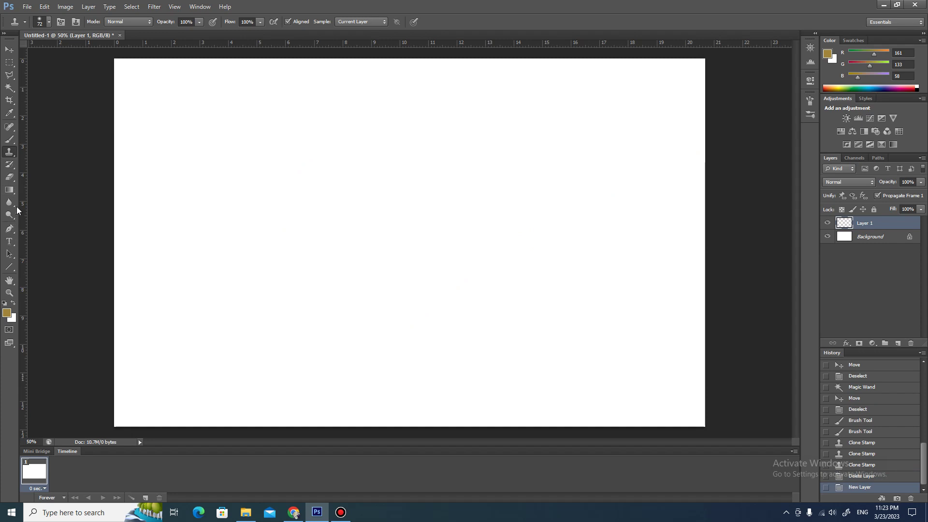
click(10, 190)
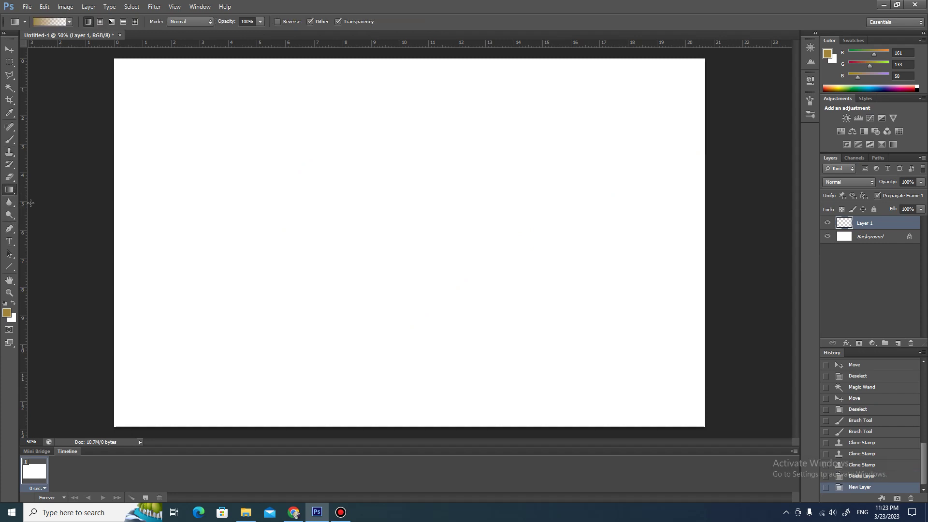
- Set the foreground colour to a light blue
click(8, 313)
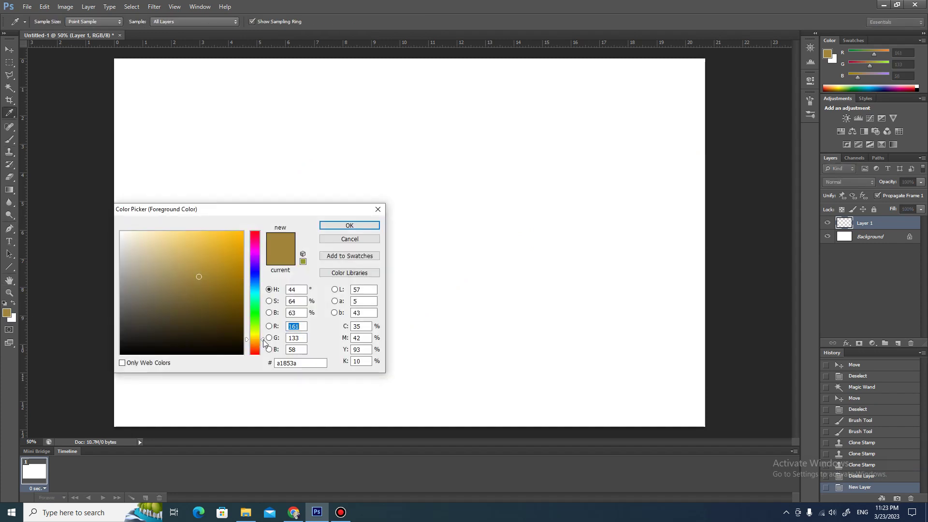
drag(263, 343, 261, 285)
click(151, 249)
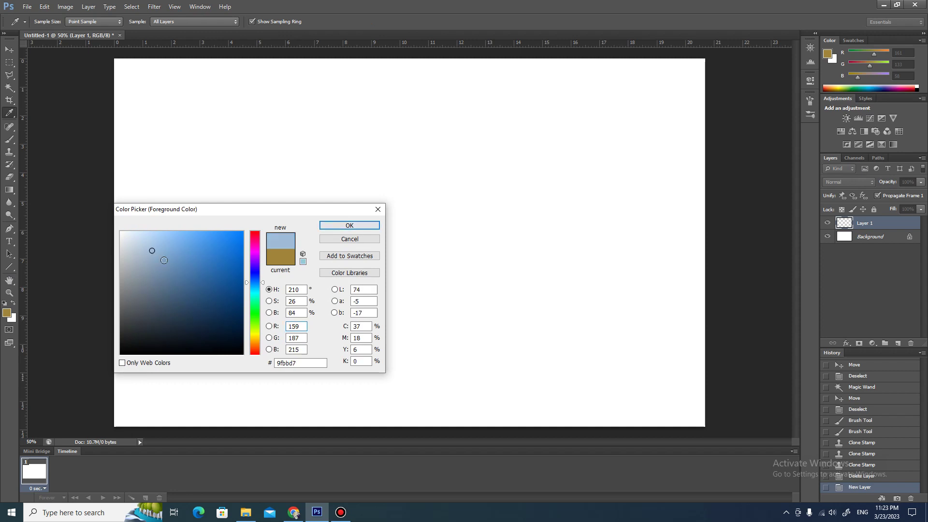
click(166, 261)
click(350, 226)
key(g)
- Paint a large light-blue blob with a 131 px brush, then a white streak inside it
key(b)
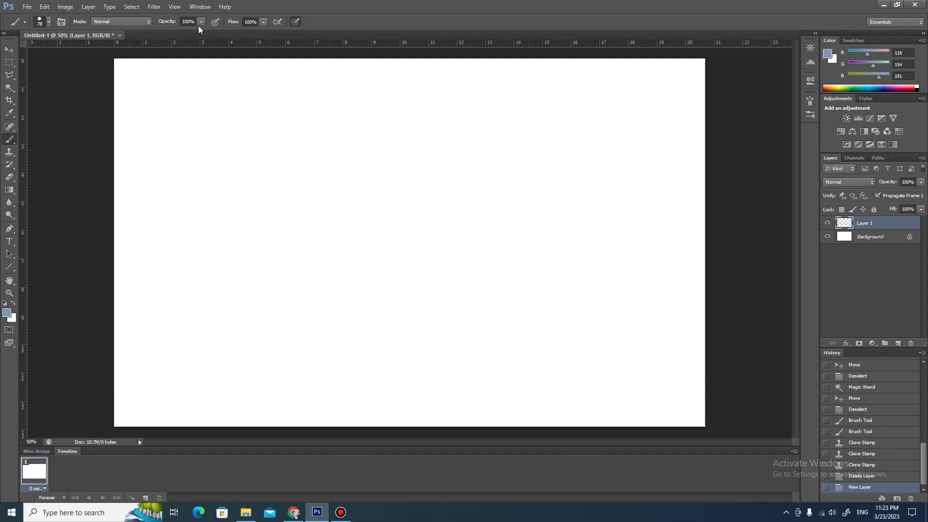
click(49, 21)
drag(59, 53, 70, 53)
mouse_move(202, 153)
mouse_down()
mouse_move(232, 135)
mouse_move(226, 274)
mouse_move(324, 157)
mouse_move(321, 284)
mouse_move(416, 207)
mouse_move(420, 253)
mouse_up()
key(x)
mouse_move(232, 206)
mouse_down()
mouse_move(302, 188)
mouse_move(342, 209)
mouse_up()
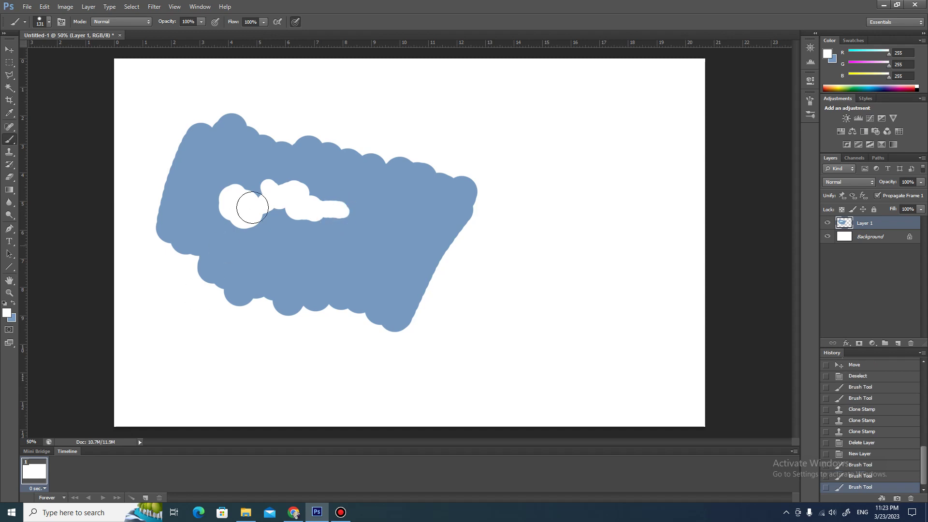
- Clone the white streak lower in the blue blob and again along its top edge
click(10, 152)
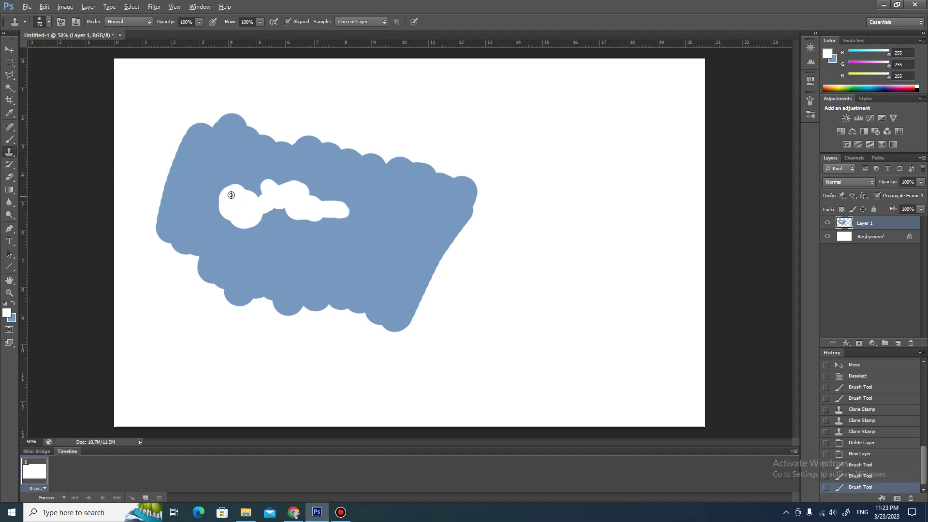
mouse_move(258, 263)
mouse_down()
mouse_move(319, 257)
mouse_move(334, 263)
mouse_move(249, 263)
mouse_move(388, 275)
mouse_move(364, 263)
mouse_move(400, 271)
mouse_move(421, 261)
mouse_up()
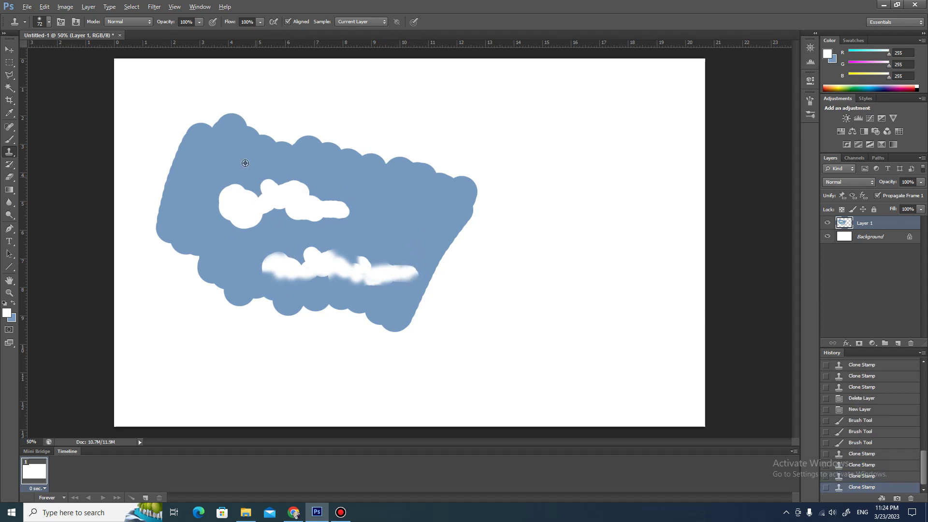
key(alt)
alt+click(238, 201)
mouse_move(209, 149)
mouse_down()
mouse_move(245, 159)
mouse_move(216, 145)
mouse_move(270, 145)
mouse_move(244, 141)
mouse_move(333, 150)
mouse_move(299, 155)
mouse_move(347, 162)
mouse_up()
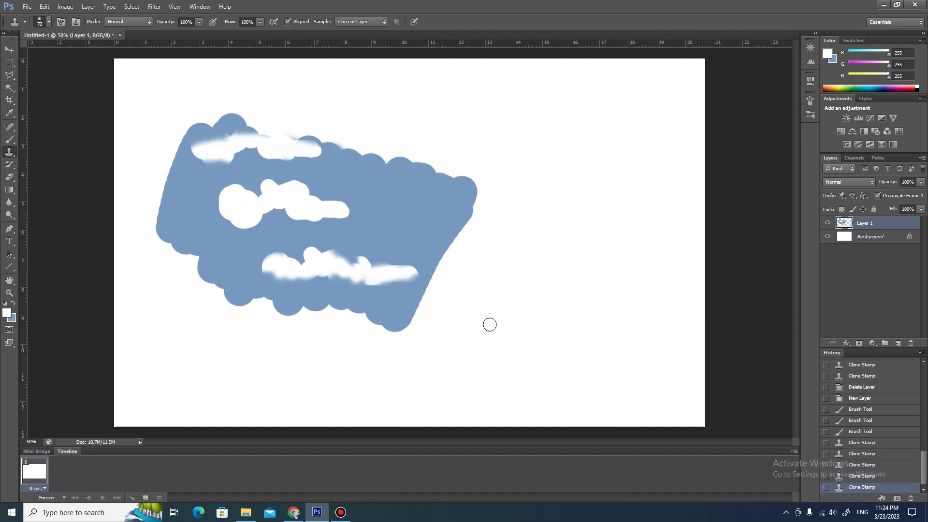
- Replace the blue layer with a new layer and paint a teal blob left of centre
click(911, 344)
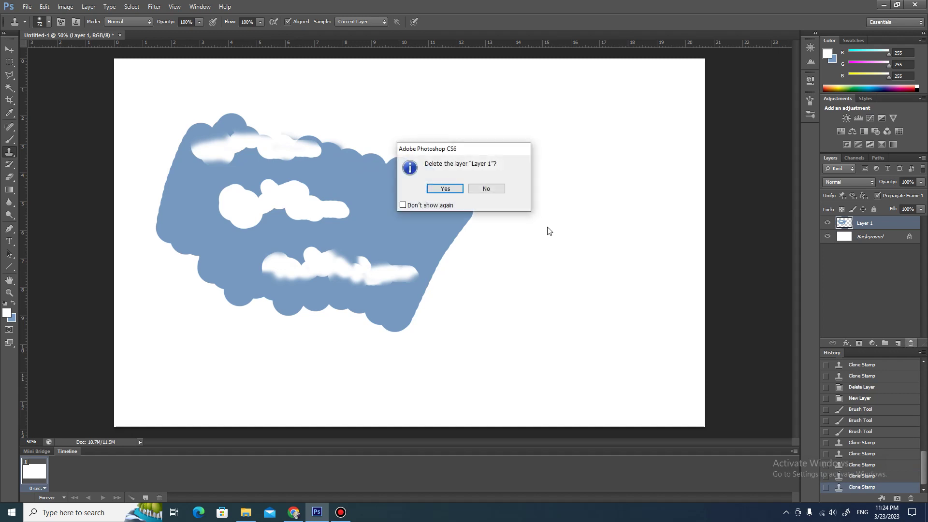
click(444, 189)
click(898, 345)
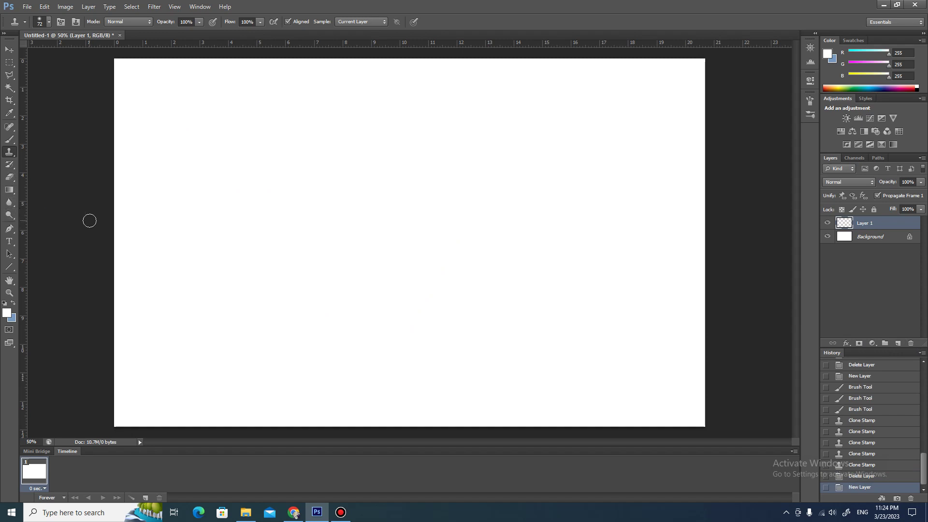
click(7, 312)
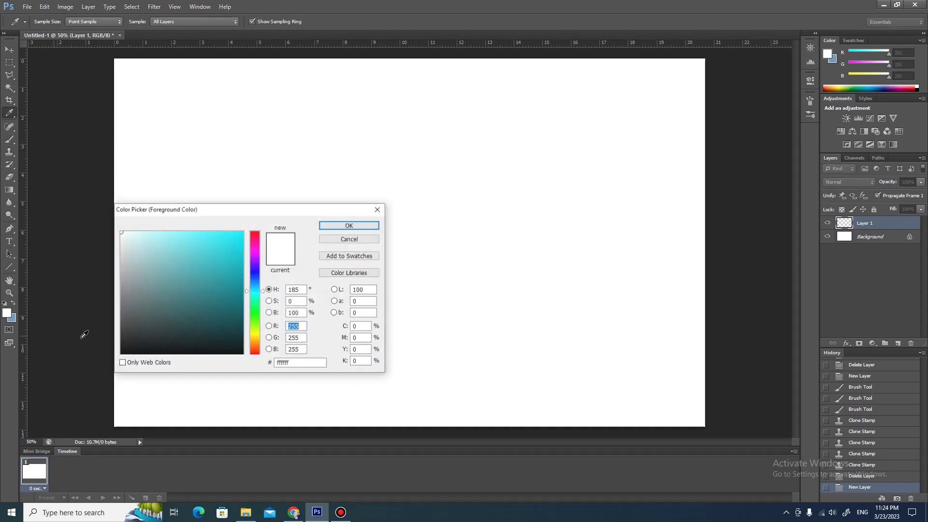
drag(223, 253, 217, 267)
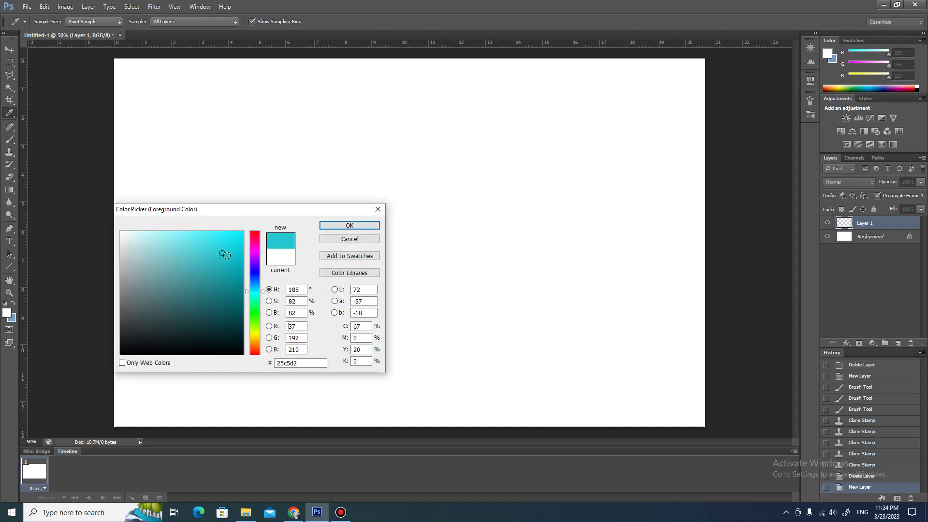
click(340, 227)
drag(290, 199, 387, 205)
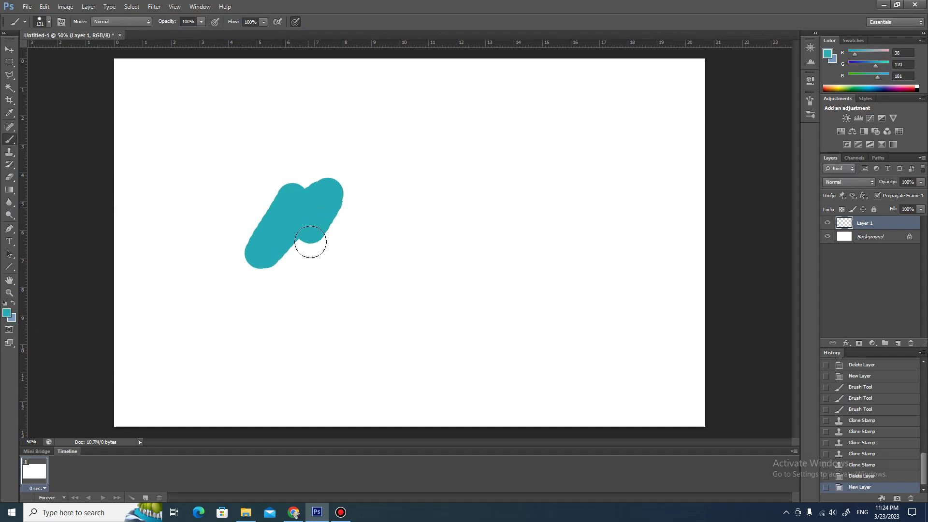
- Paint a broad mustard-yellow band (R221 G206 B82) beside the teal blob
click(13, 303)
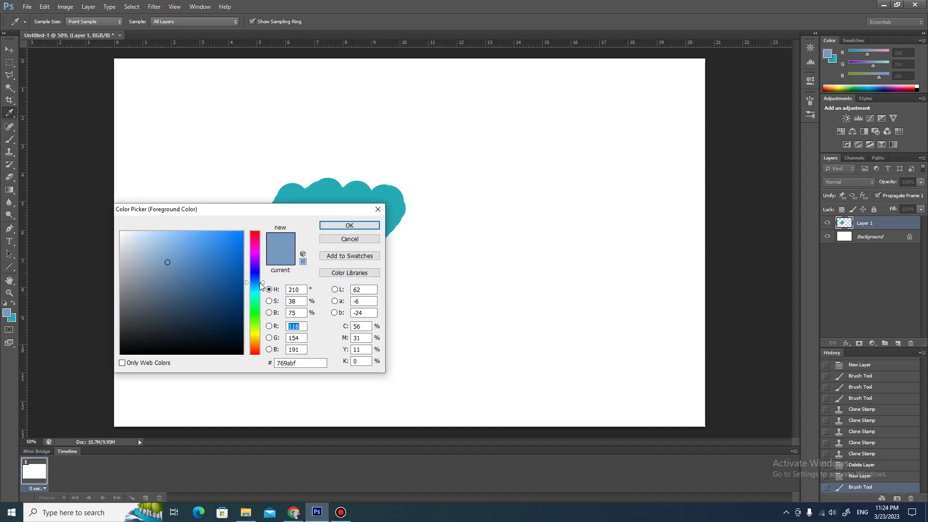
drag(261, 284, 262, 334)
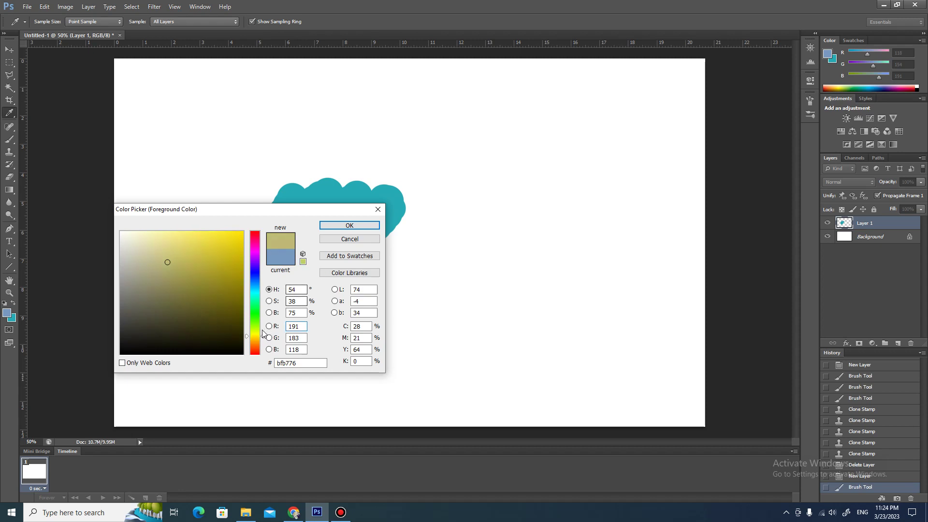
drag(201, 251, 198, 247)
click(350, 225)
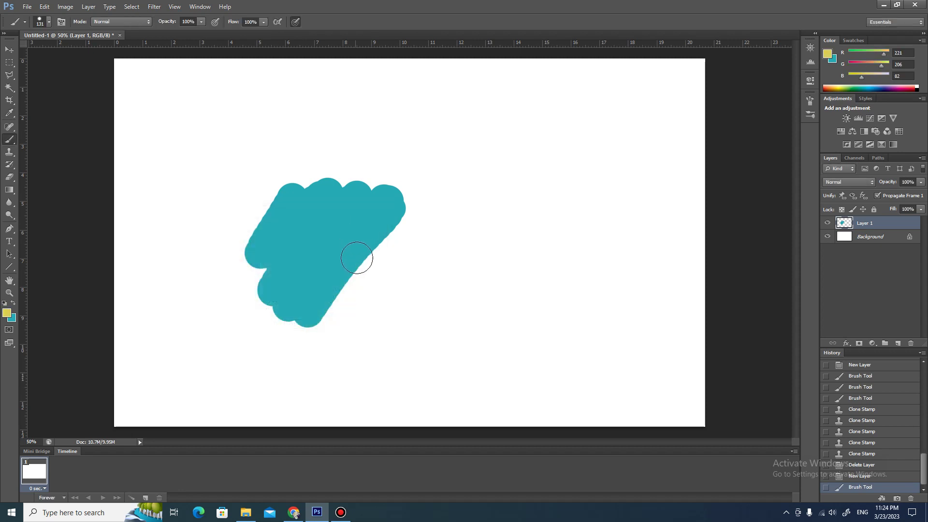
mouse_move(357, 258)
mouse_down()
mouse_move(338, 321)
mouse_move(352, 341)
mouse_move(438, 257)
mouse_up()
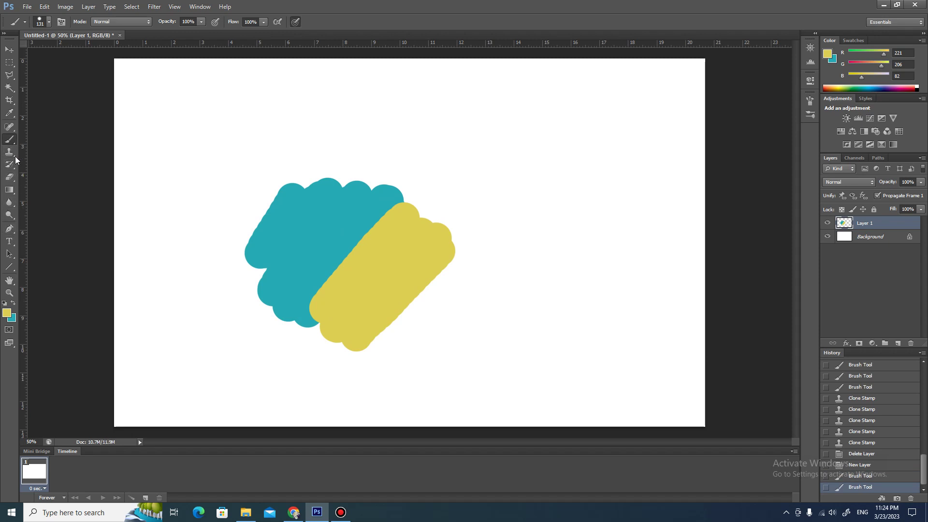
- Smudge the teal down into the yellow and pull wisps up from its top edge
click(11, 203)
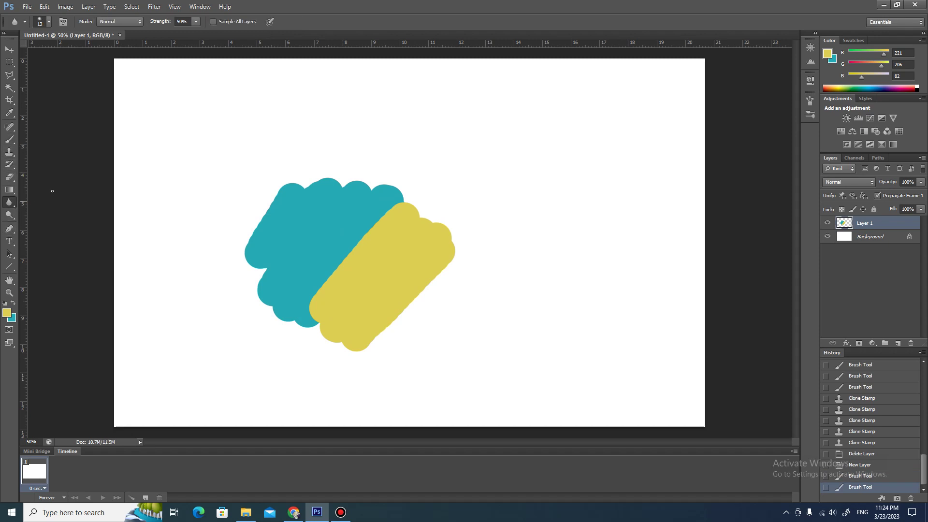
right_click(10, 207)
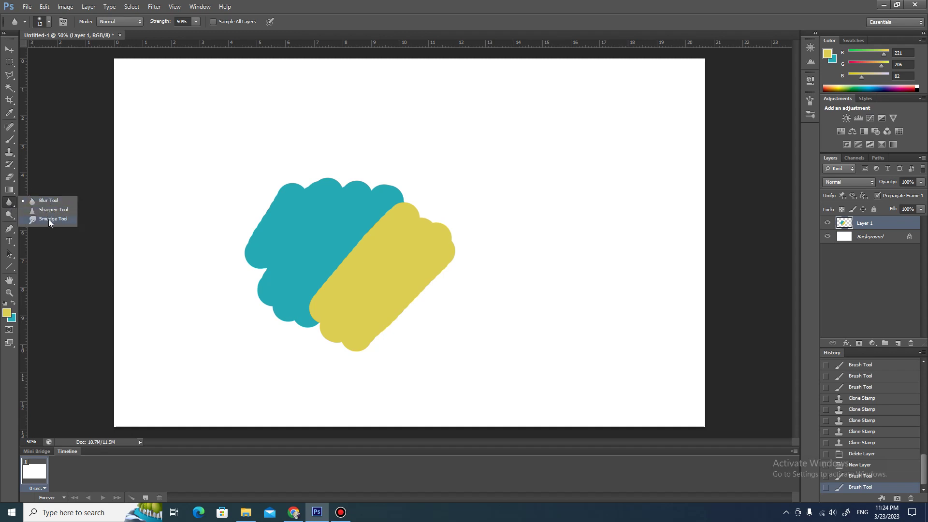
click(49, 220)
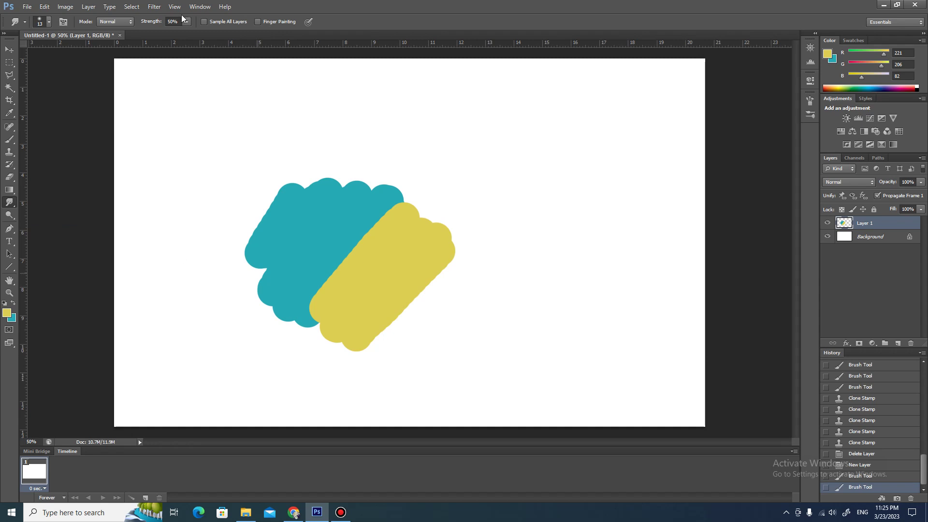
click(50, 22)
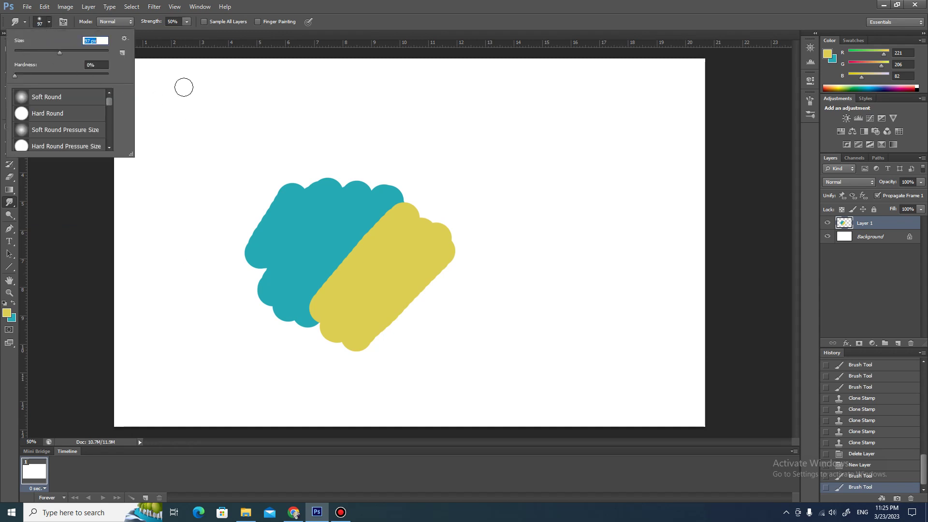
mouse_move(321, 302)
mouse_down()
mouse_move(319, 285)
mouse_move(336, 273)
mouse_move(318, 249)
mouse_move(314, 266)
mouse_move(336, 278)
mouse_move(334, 285)
mouse_up()
drag(338, 248, 357, 270)
drag(365, 225, 366, 256)
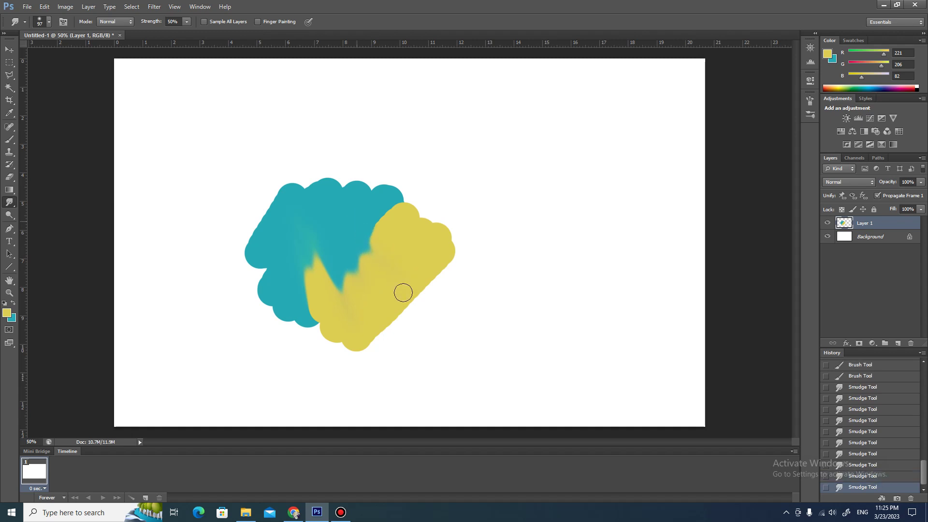
drag(374, 208, 380, 256)
drag(369, 182, 383, 166)
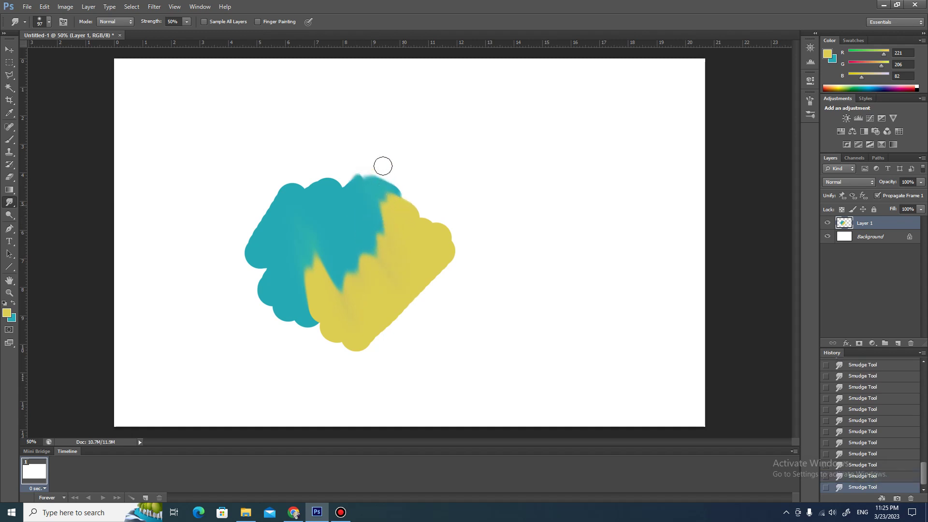
drag(362, 201, 332, 130)
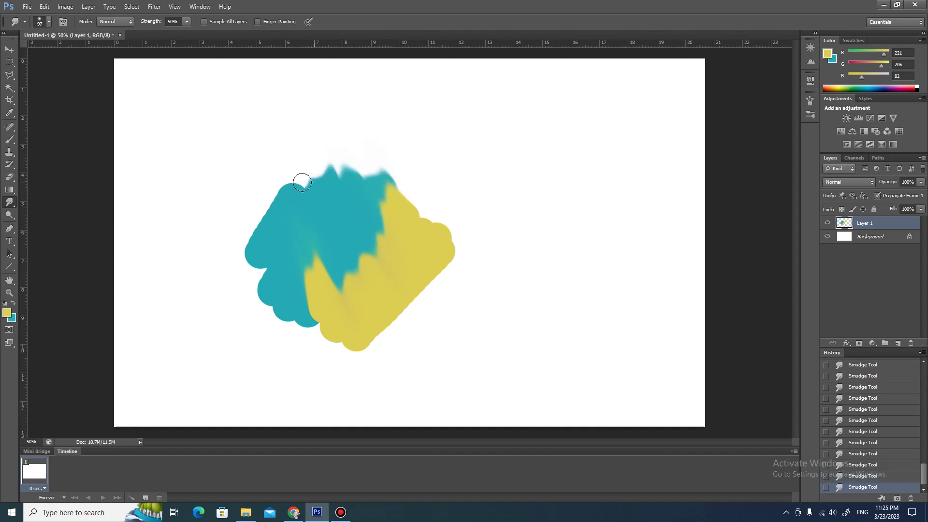
drag(333, 278, 342, 306)
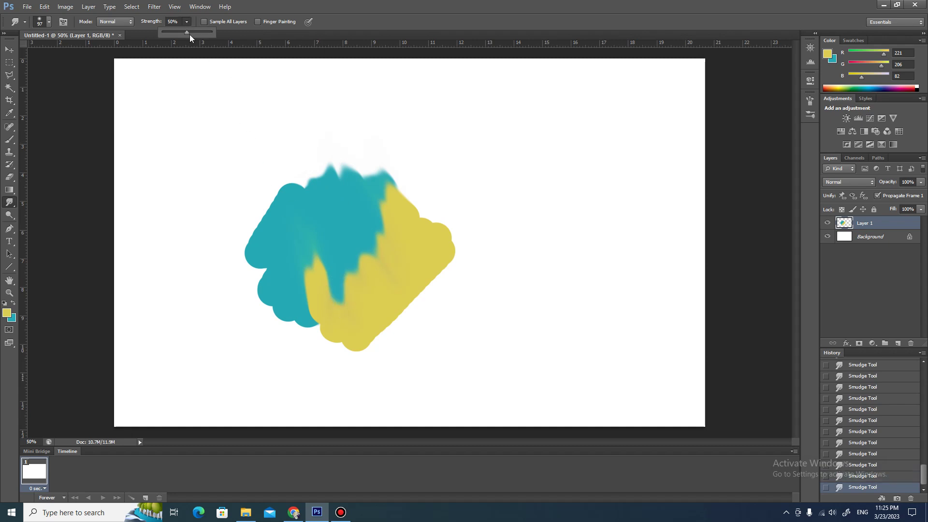
- Smudge a teal hook into the yellow at 89% strength, then smudge again at 27%
drag(190, 34, 207, 34)
drag(348, 254, 401, 288)
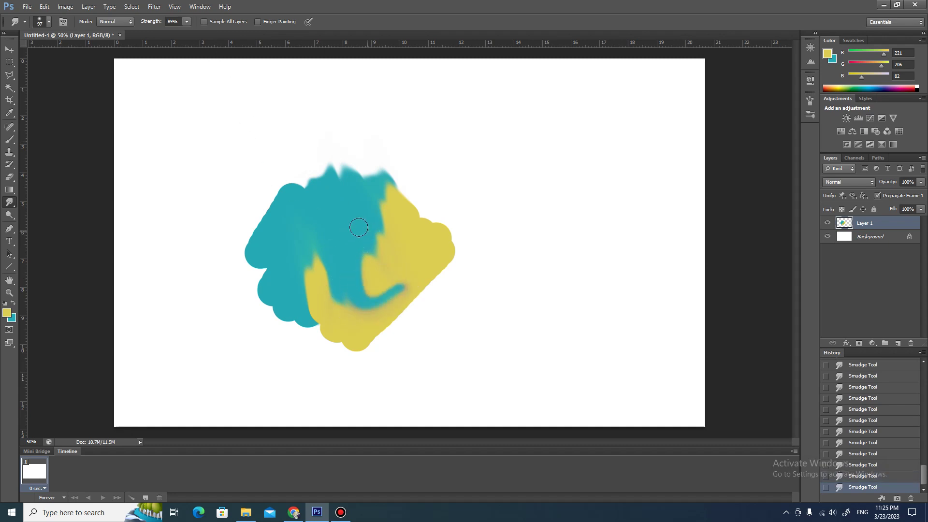
drag(359, 227, 408, 251)
click(187, 23)
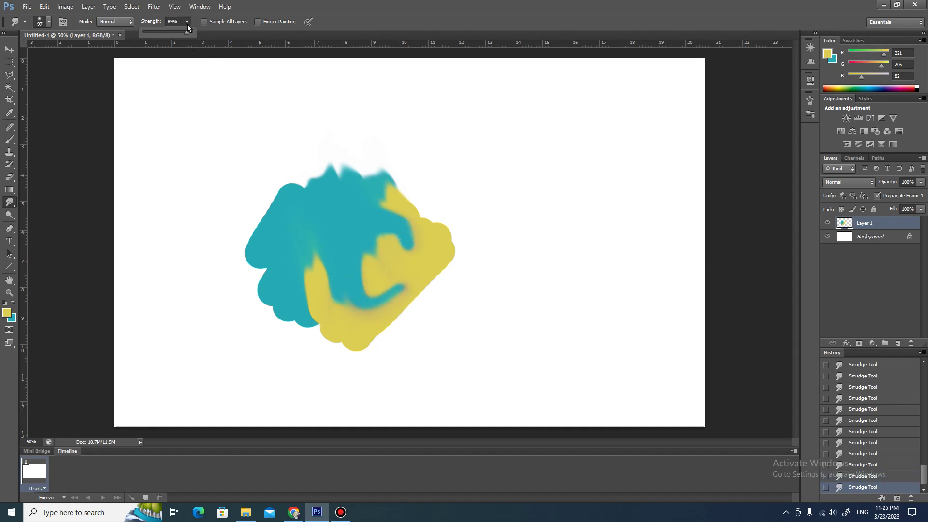
click(369, 265)
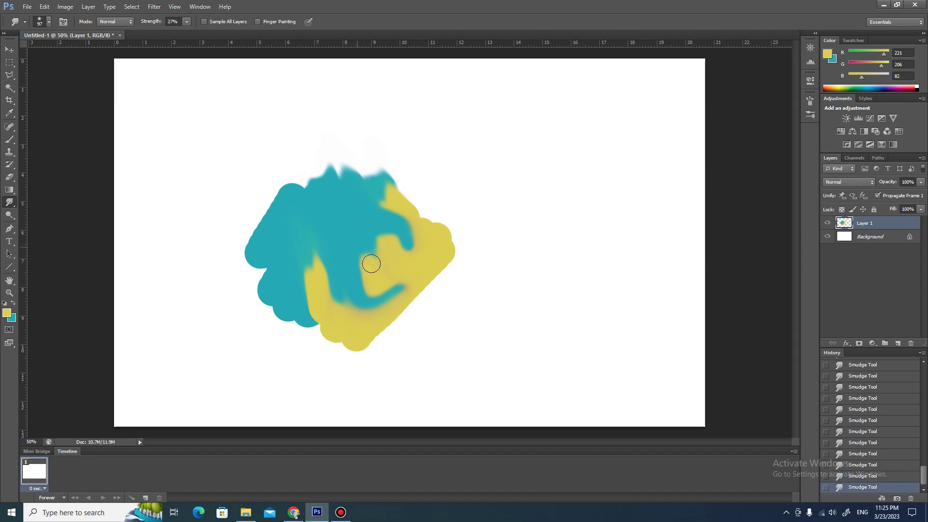
mouse_move(363, 283)
mouse_down()
mouse_move(389, 295)
mouse_move(357, 325)
mouse_move(344, 314)
mouse_move(371, 251)
mouse_up()
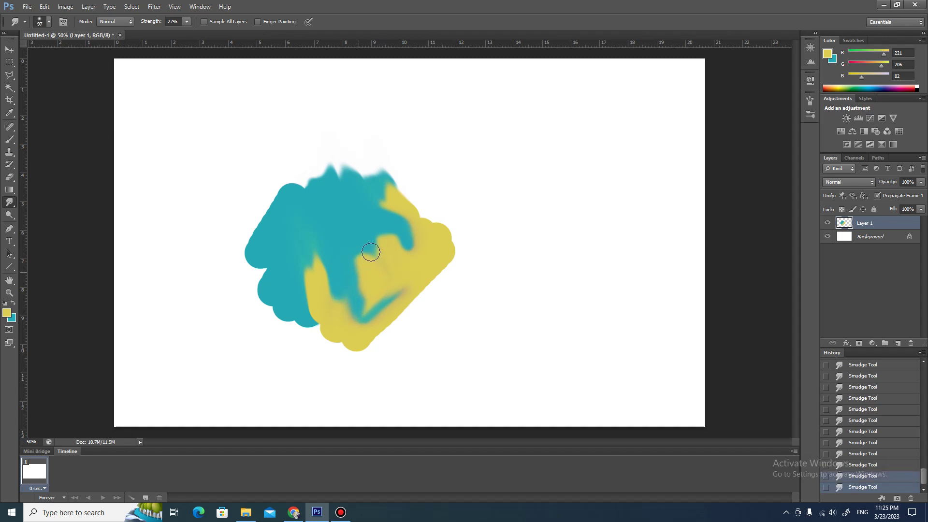
- Draw a curving pen path whose anchors loop around the blob's left side
click(13, 232)
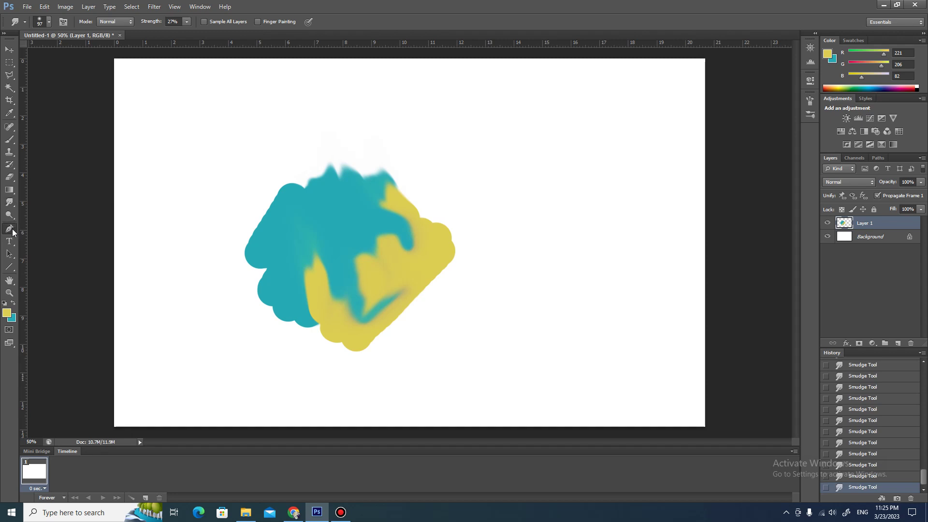
click(200, 211)
click(235, 177)
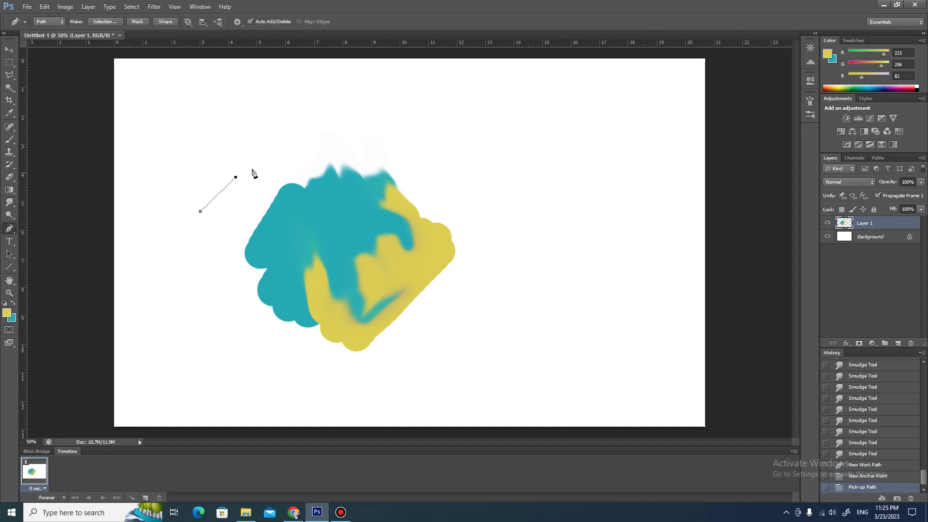
drag(276, 179, 278, 181)
click(259, 194)
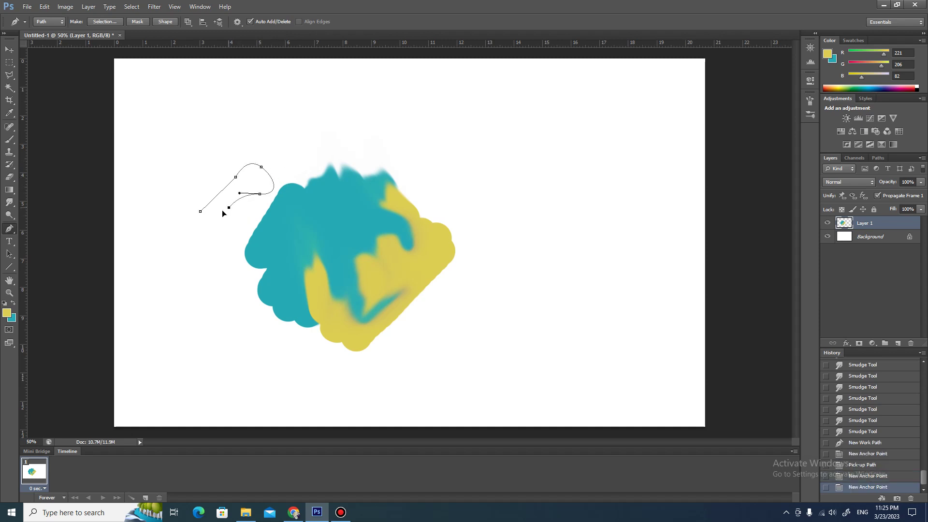
mouse_move(229, 207)
mouse_down()
mouse_move(210, 236)
mouse_move(211, 218)
mouse_up()
click(236, 226)
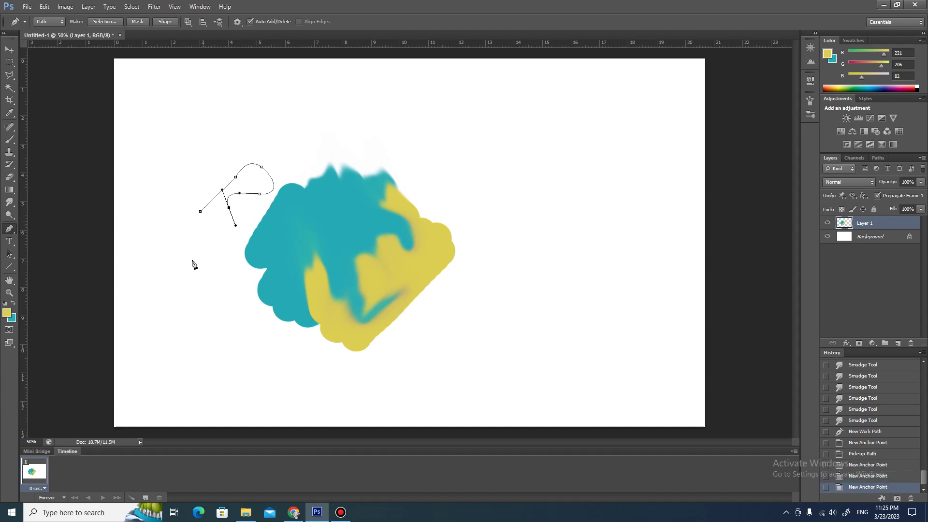
mouse_move(193, 270)
mouse_down()
mouse_move(236, 282)
mouse_move(247, 304)
mouse_move(250, 265)
mouse_move(222, 263)
mouse_move(220, 236)
mouse_move(235, 233)
mouse_up()
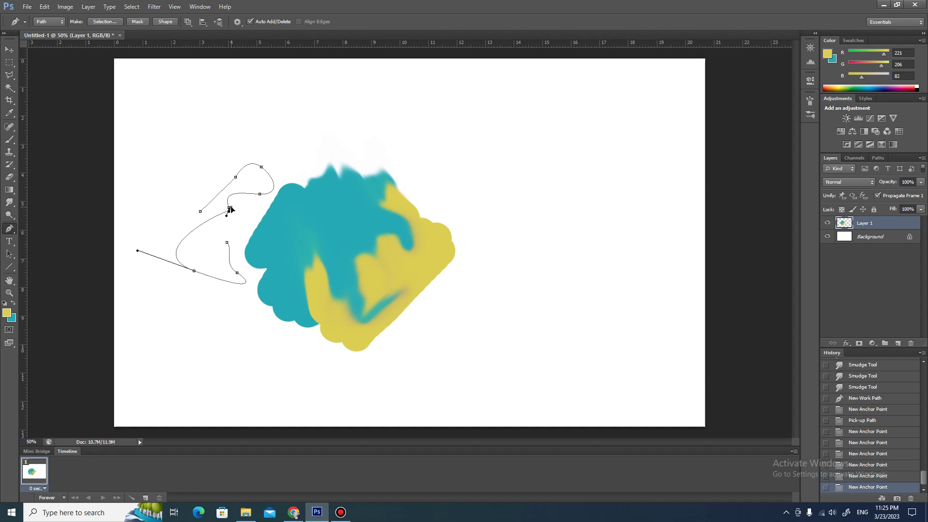
click(227, 242)
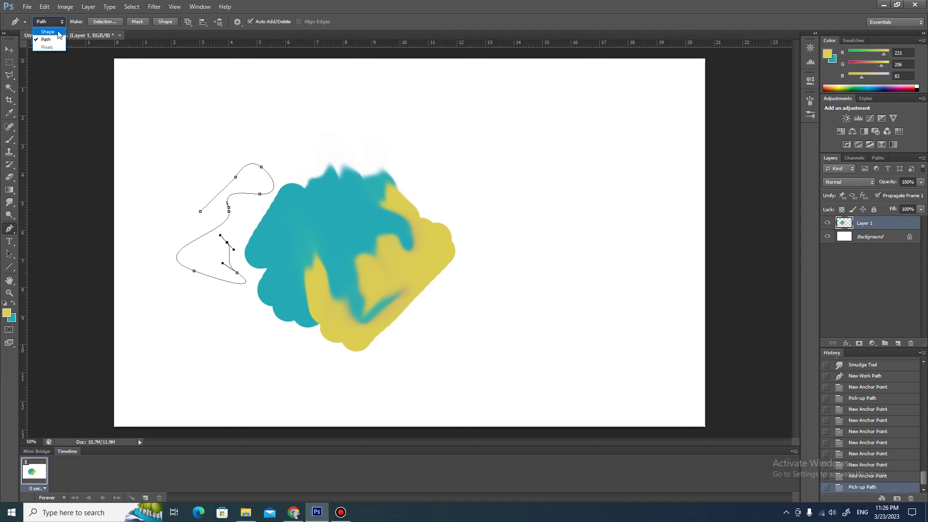
- Switch the Pen to Shape mode and extend the path over the blob to the upper right
click(58, 33)
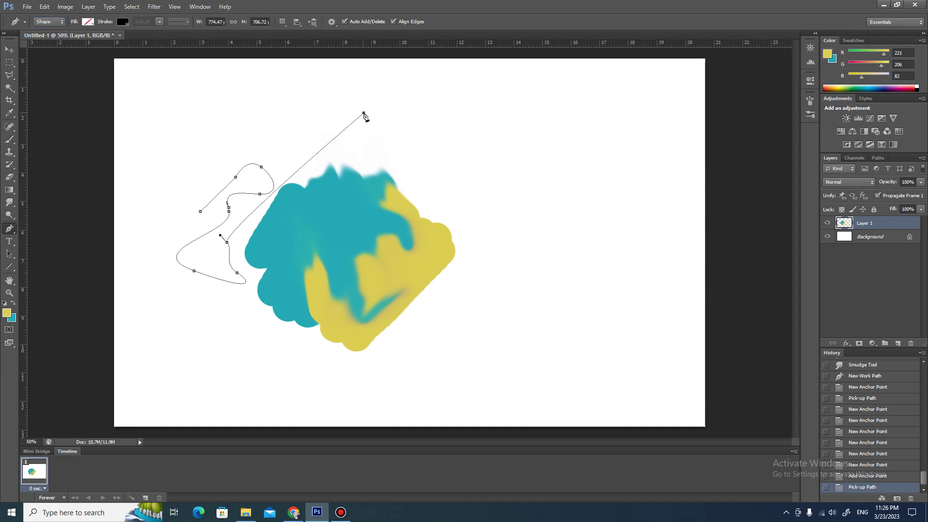
drag(364, 113, 391, 114)
click(440, 130)
drag(442, 133, 440, 130)
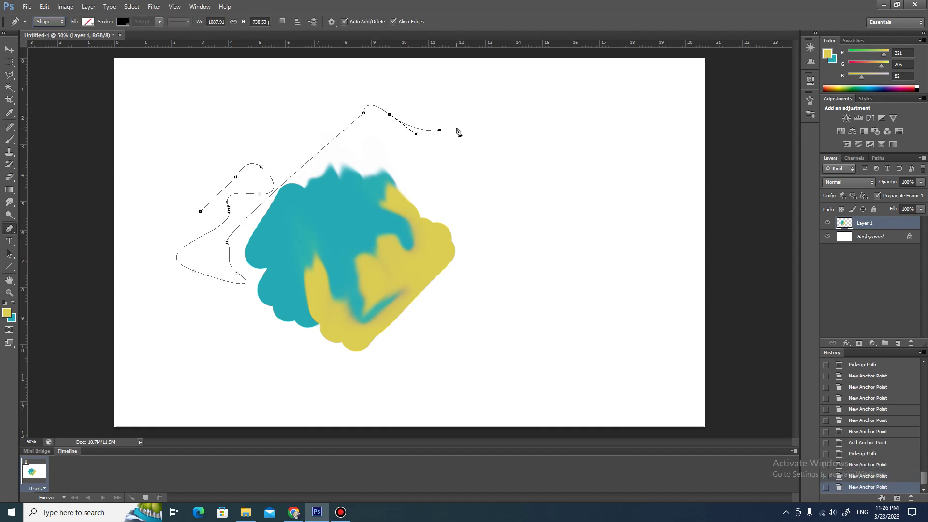
click(11, 242)
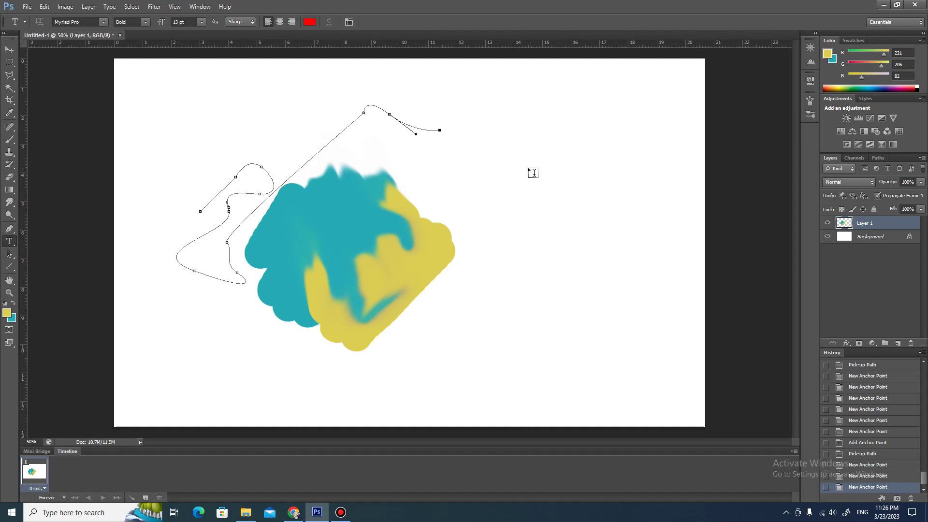
- Create a blue text box right of the blob containing the word 'Ahmad'
drag(515, 162, 660, 211)
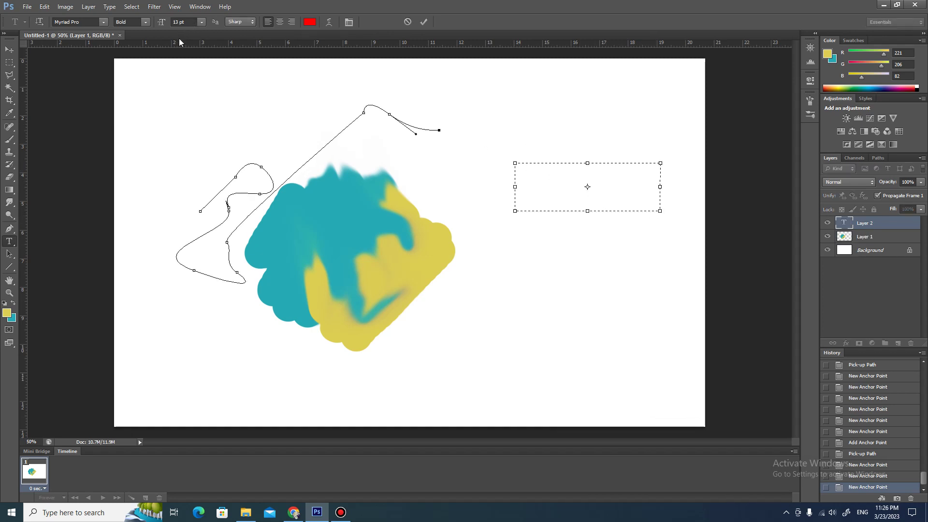
click(309, 23)
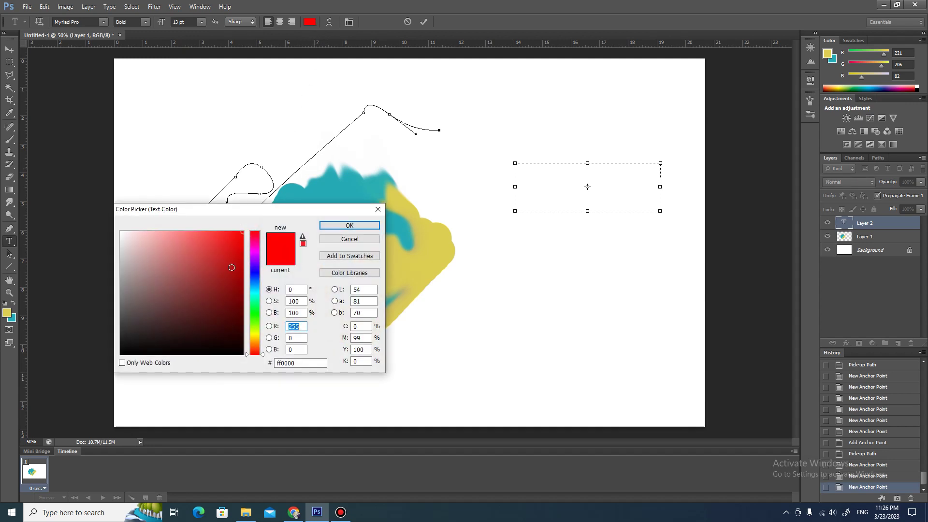
click(256, 272)
click(349, 225)
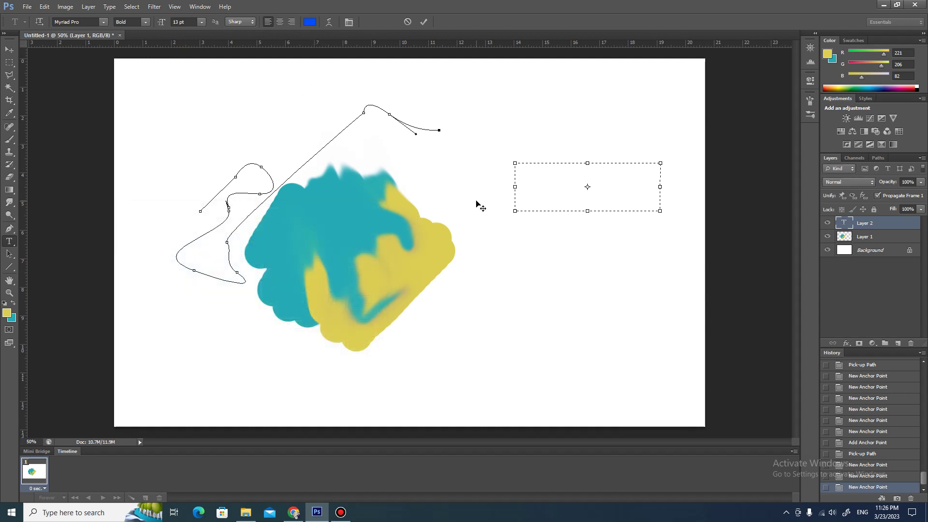
text(a)
drag(525, 170, 503, 170)
text(Ah)
text(ma)
text(d)
drag(559, 169, 507, 172)
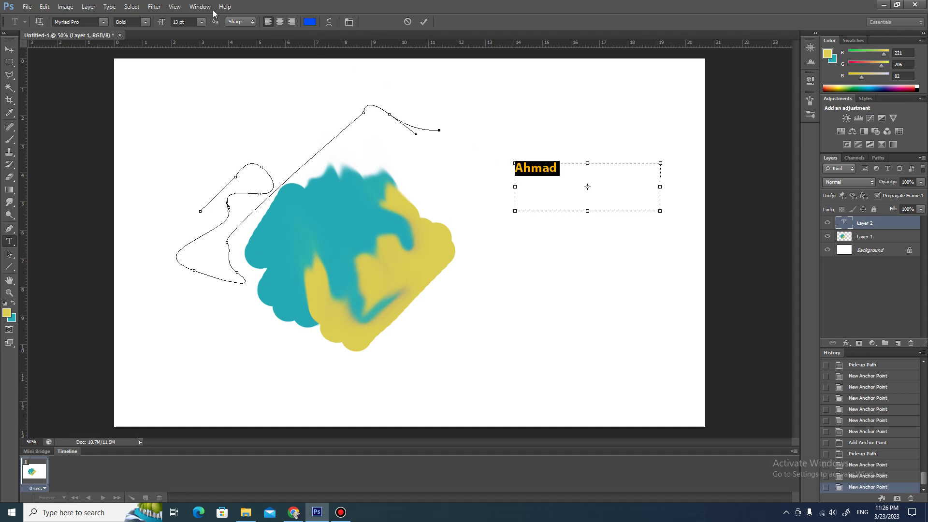
- Set 'Ahmad' to 24 pt Rage Italic and commit the text
click(201, 23)
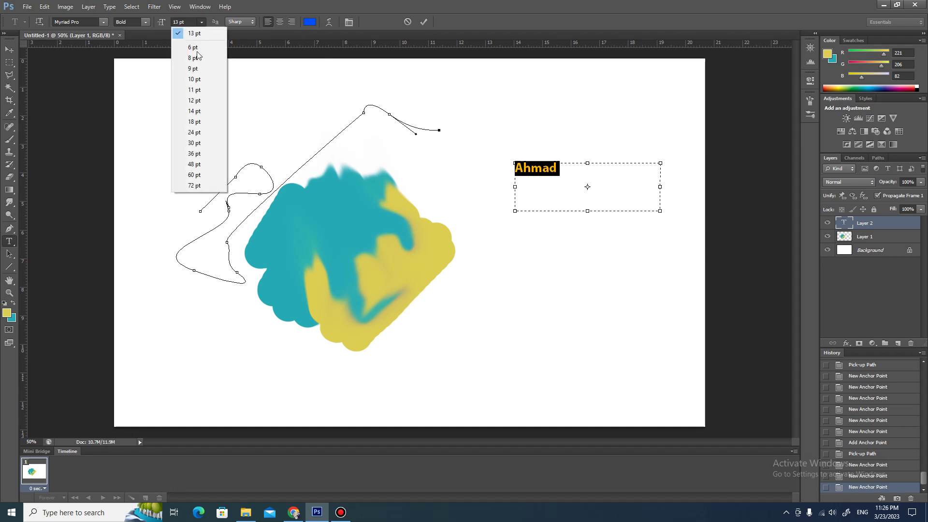
click(202, 123)
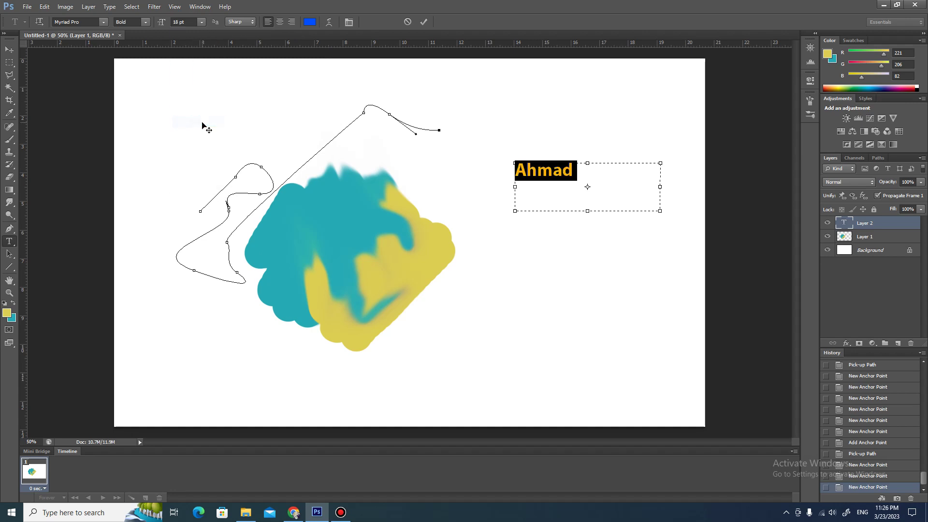
click(202, 24)
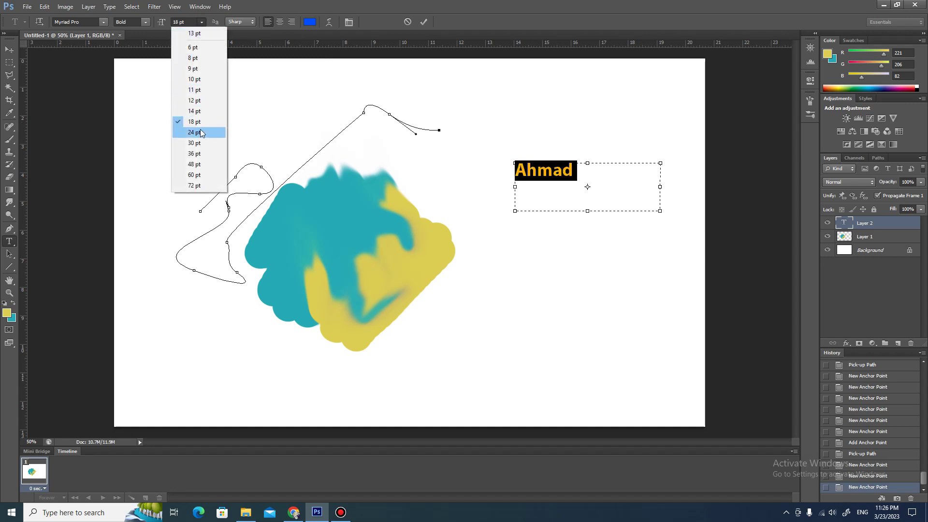
click(198, 132)
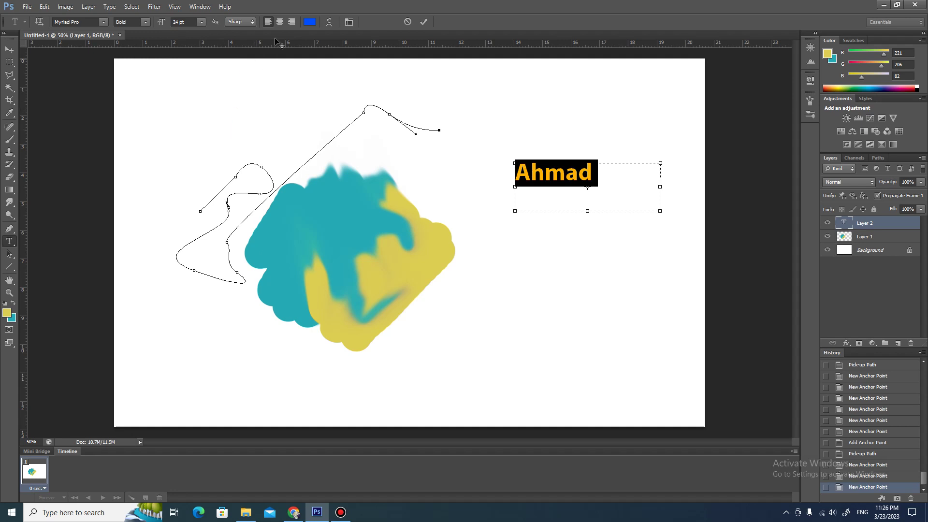
click(105, 22)
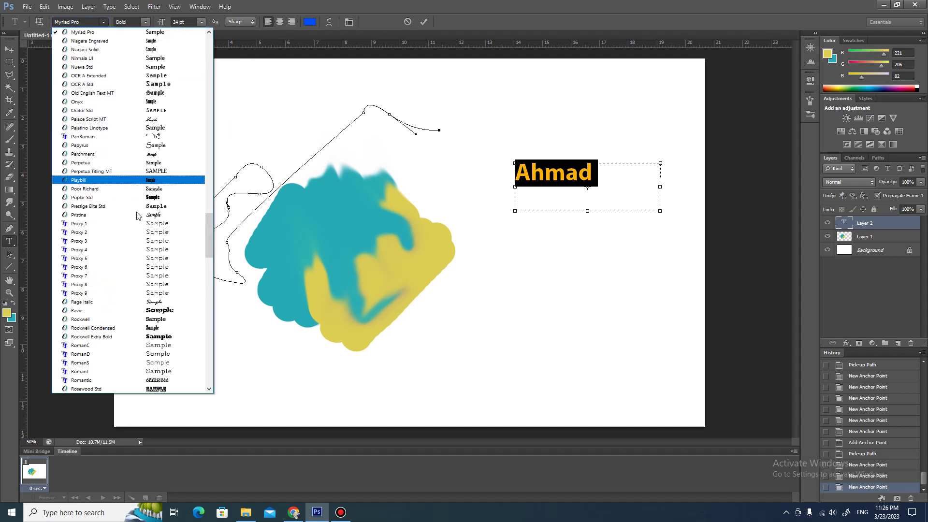
click(160, 303)
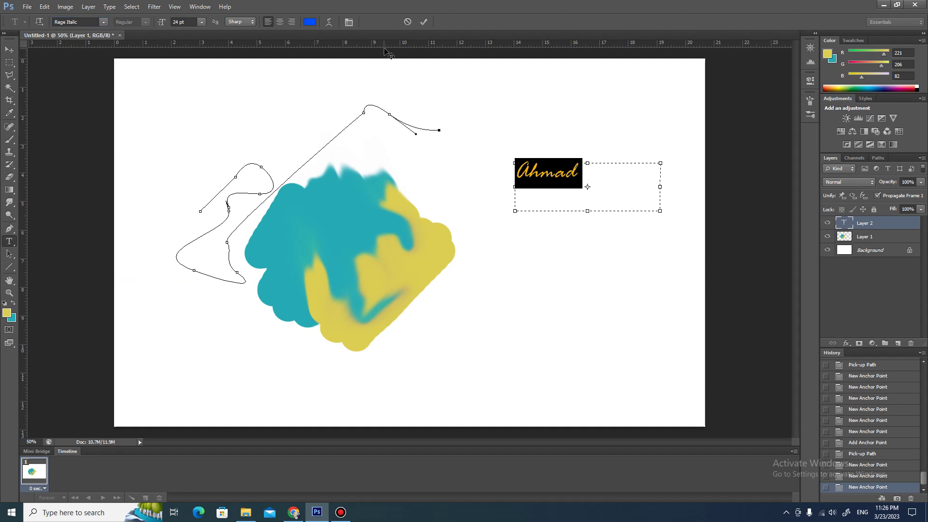
click(424, 21)
click(556, 167)
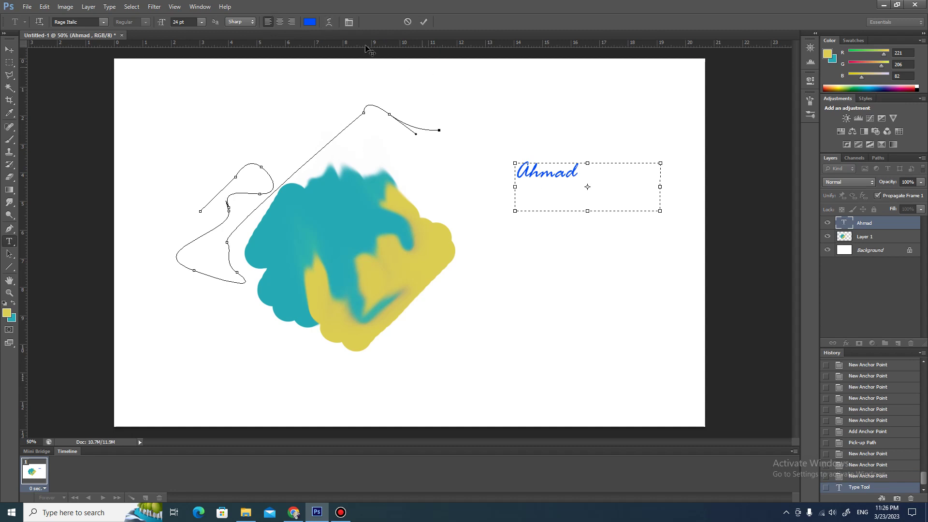
- Apply an Arc Lower warp with +50 bend to 'Ahmad' and commit the type layer
click(333, 23)
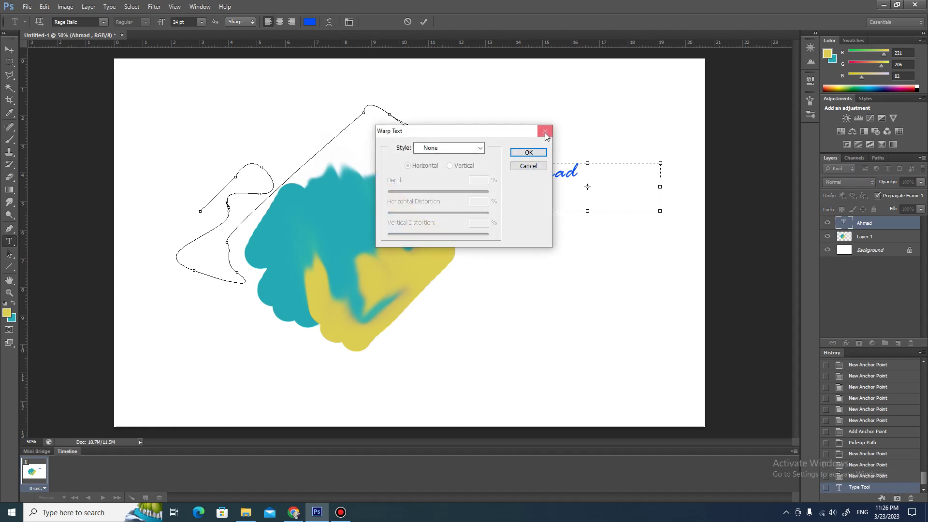
click(482, 152)
click(454, 186)
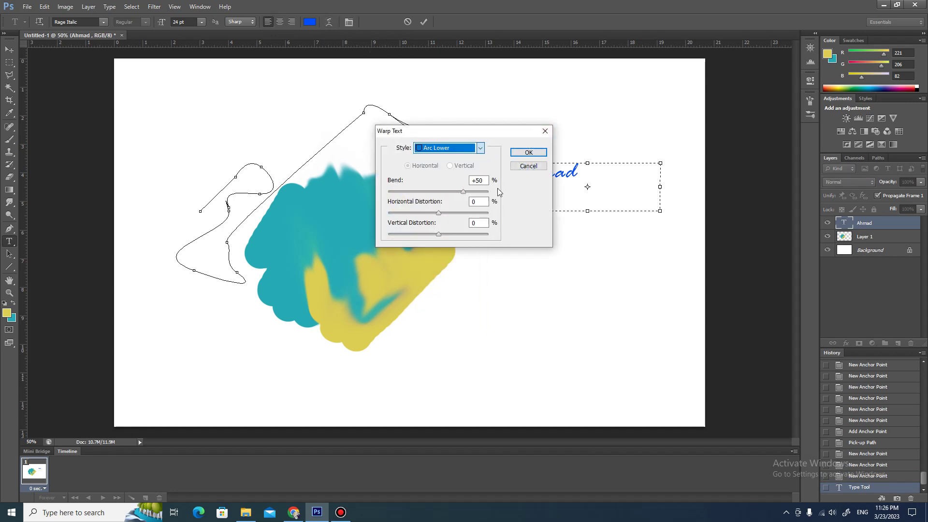
click(518, 154)
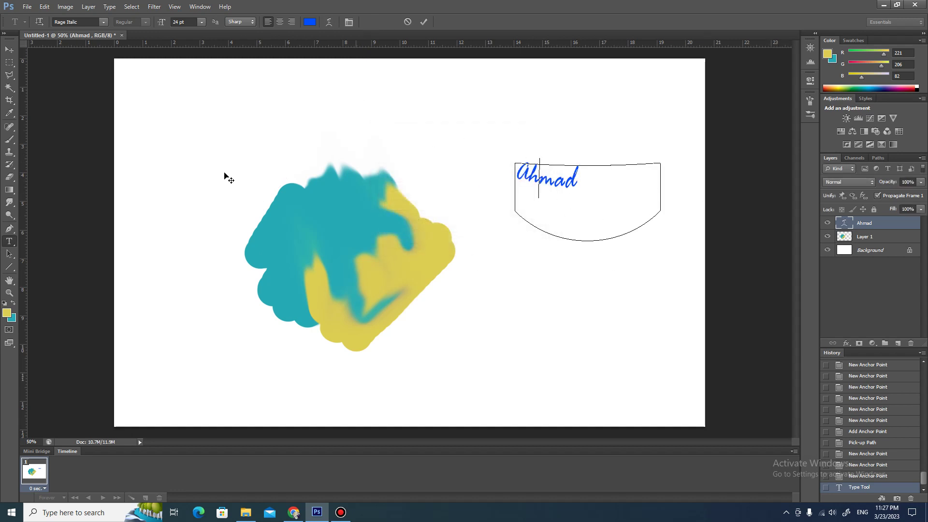
click(9, 253)
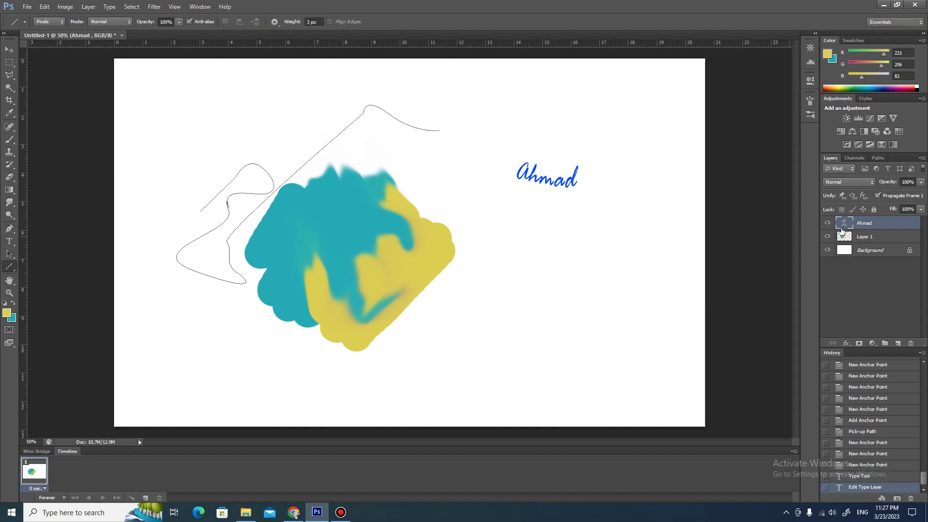
- On a new layer draw a yellow line under the blob, then two black shape lines top-left
click(898, 343)
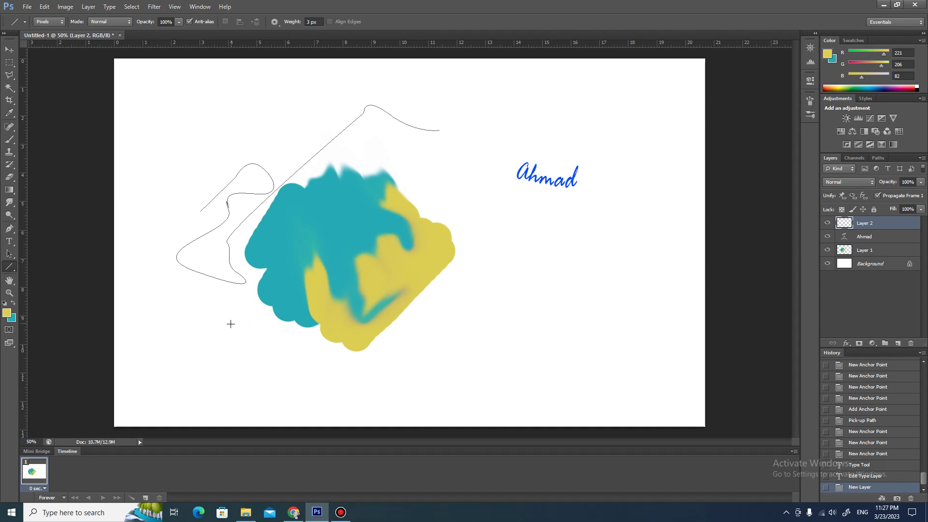
drag(231, 324, 485, 326)
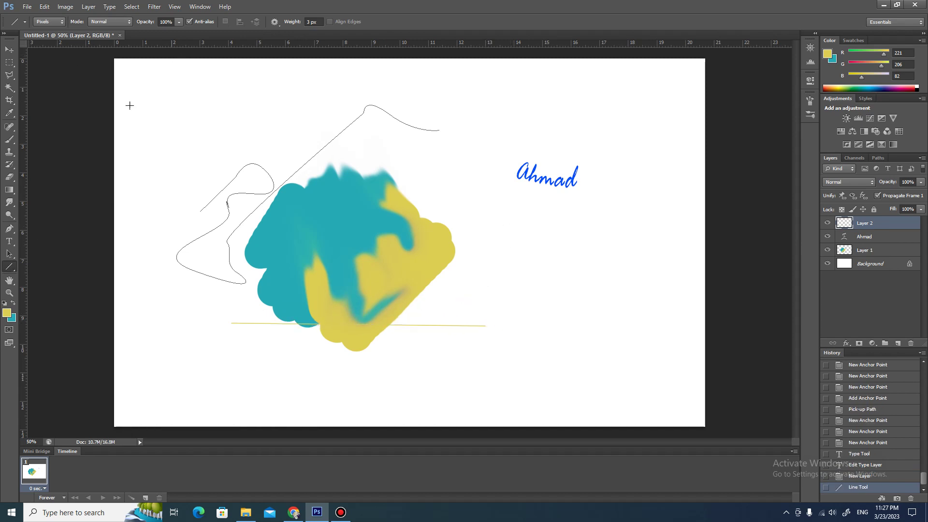
click(7, 313)
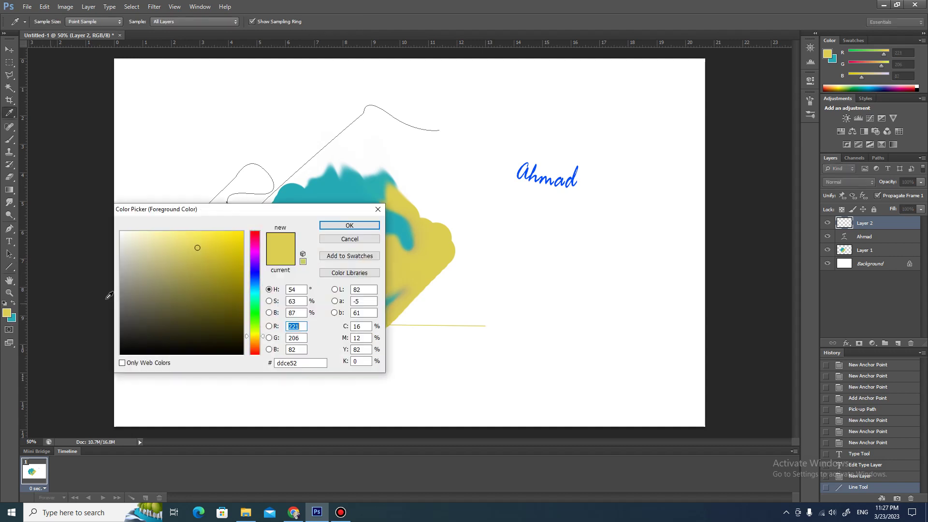
click(121, 348)
click(324, 227)
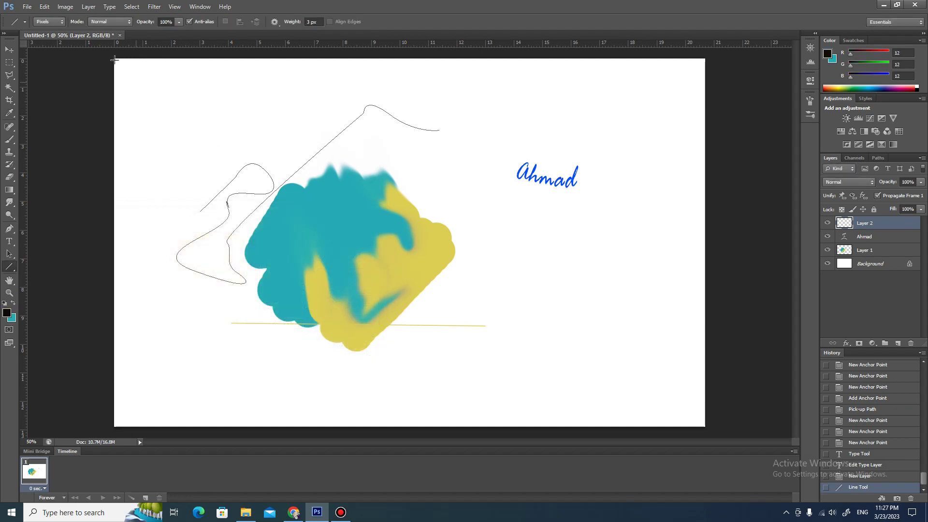
click(63, 21)
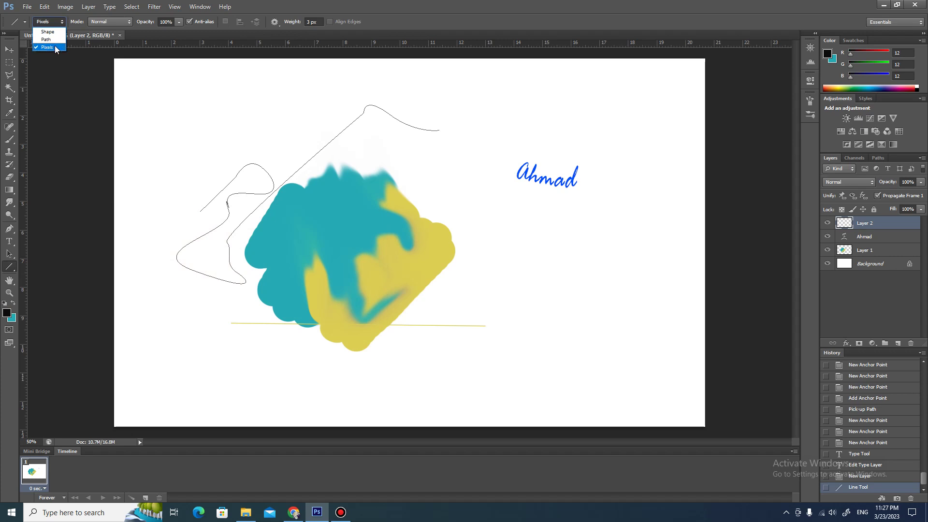
click(49, 31)
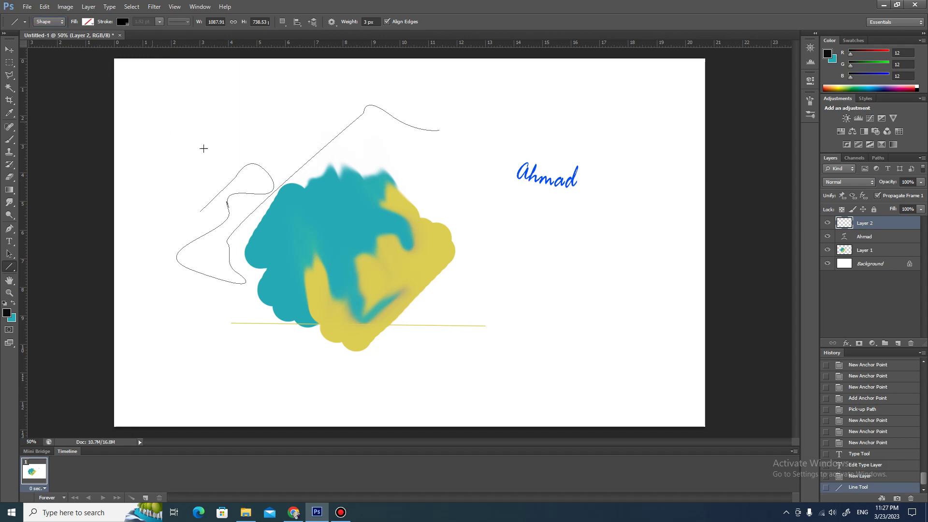
drag(152, 122, 252, 170)
drag(237, 130, 320, 147)
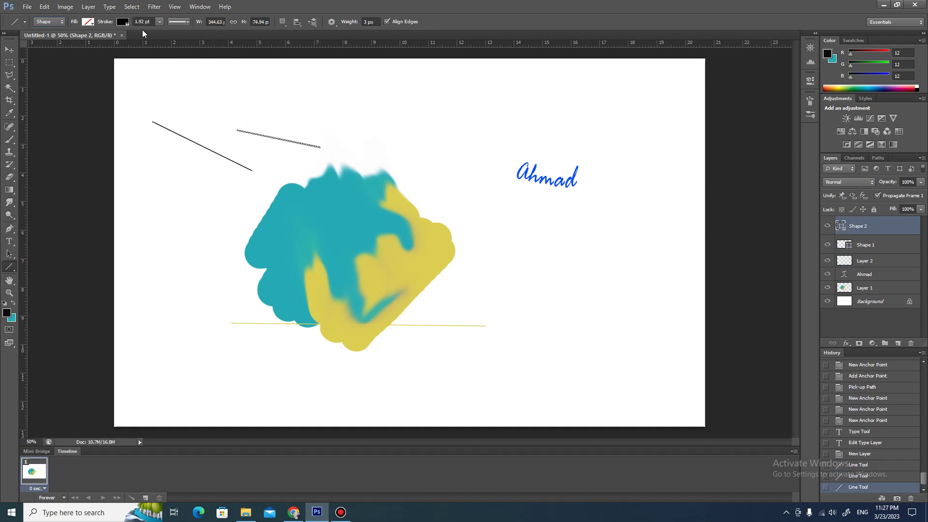
- Draw two magenta-pink stroked lines left of the blob, then return line drawing to Pixels
click(125, 24)
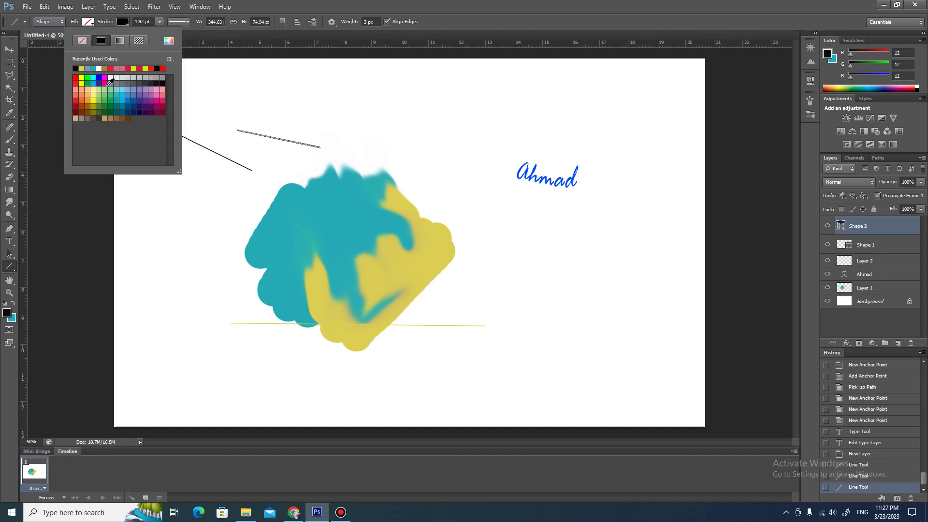
click(105, 84)
click(169, 220)
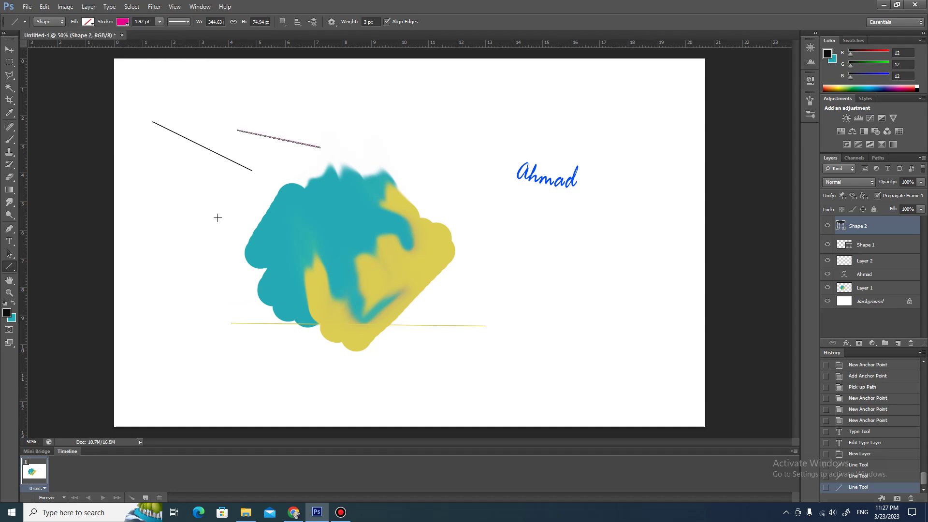
drag(172, 221, 260, 200)
drag(228, 246, 238, 165)
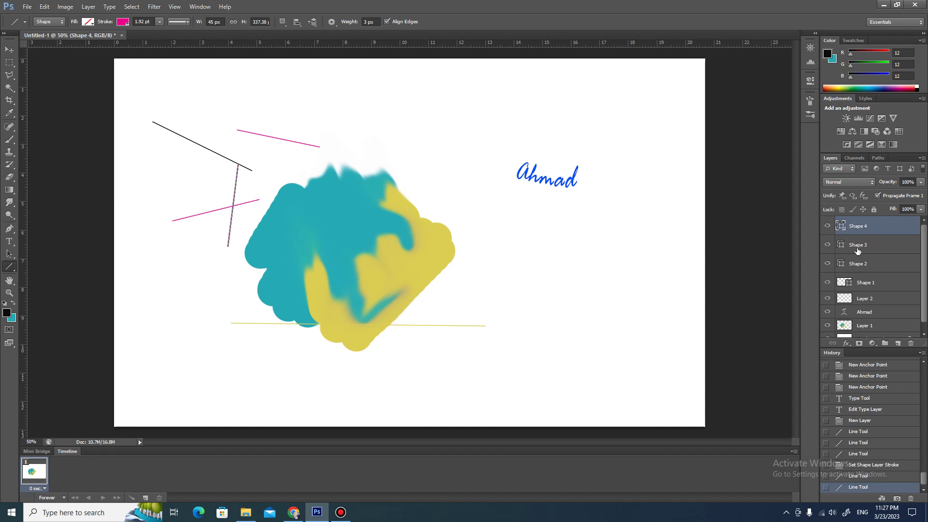
click(61, 25)
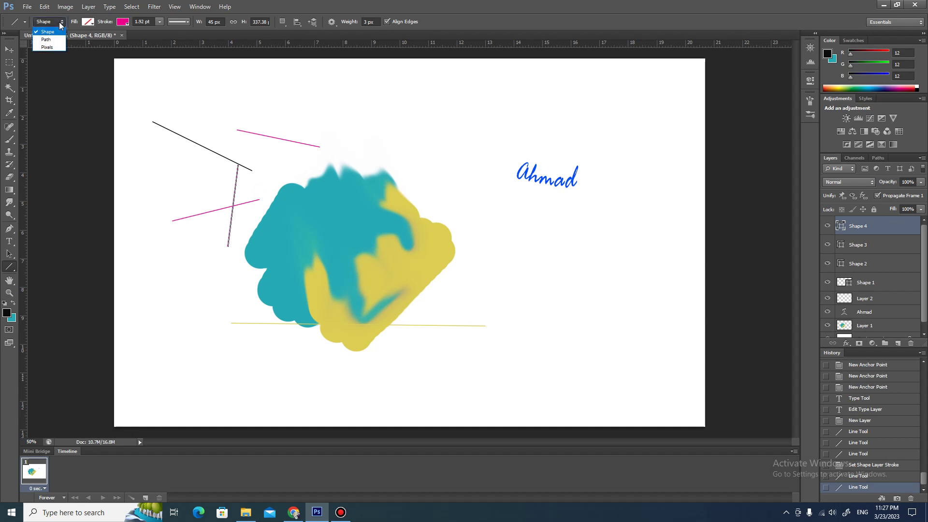
click(48, 47)
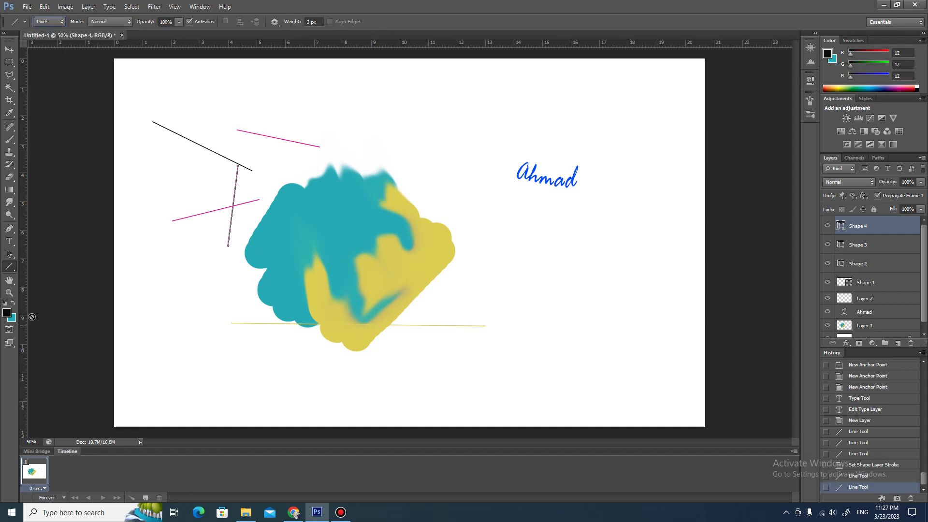
- Set the foreground to orange-red and draw a thin line near the top on a new layer
click(7, 314)
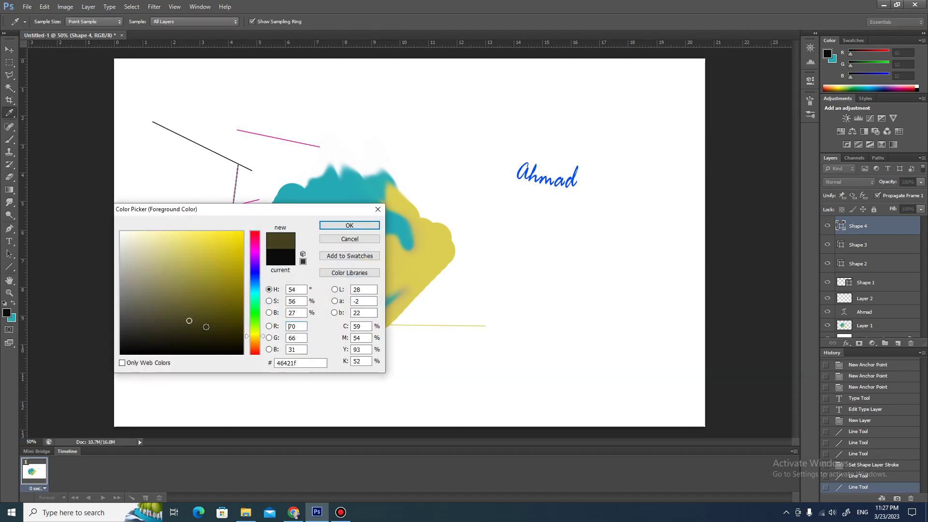
click(255, 350)
click(214, 248)
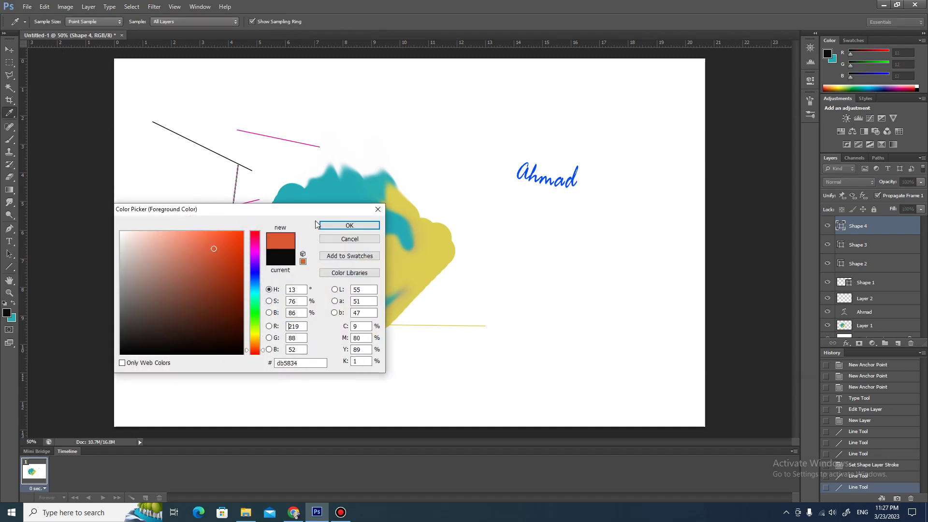
click(330, 226)
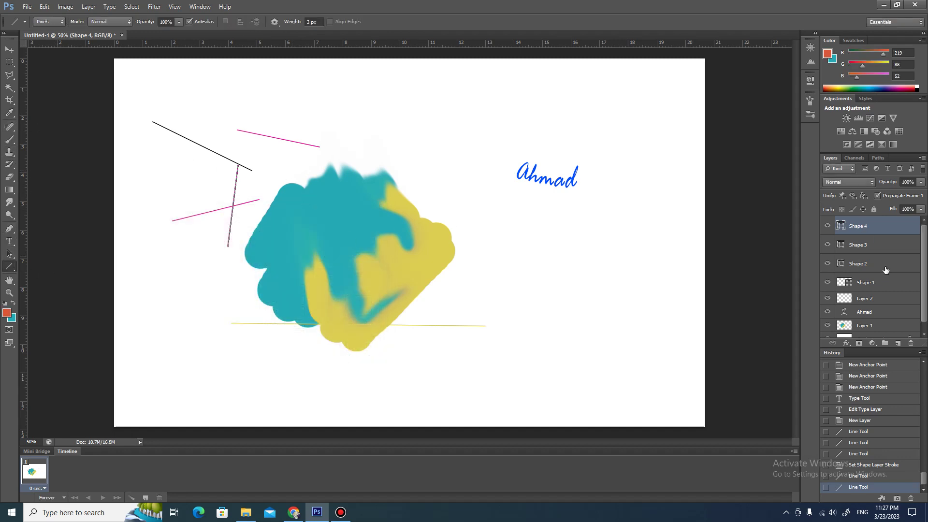
click(897, 343)
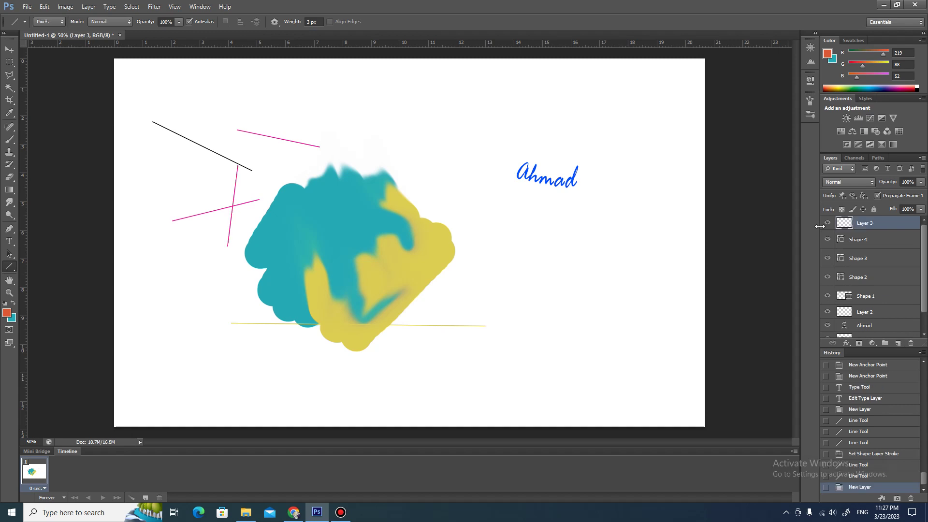
mouse_move(248, 134)
mouse_down()
mouse_move(411, 124)
mouse_move(492, 225)
mouse_move(481, 175)
mouse_up()
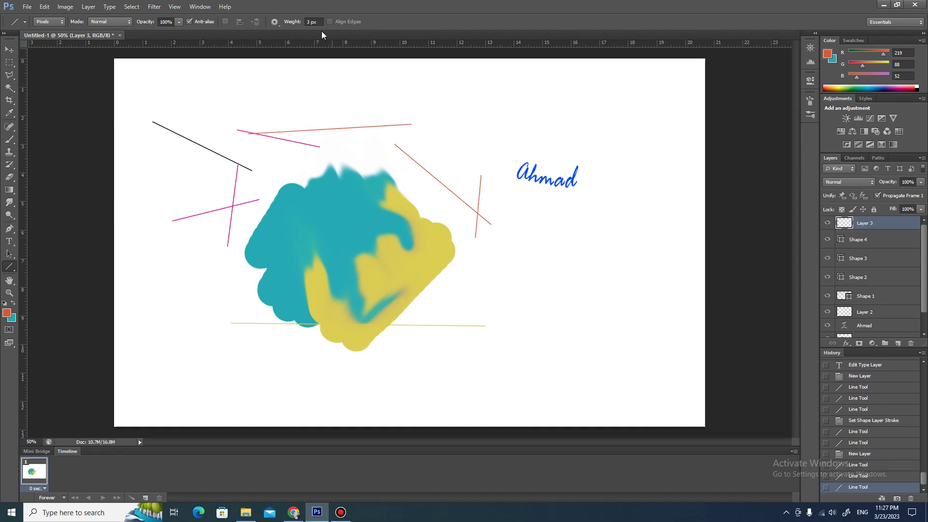
- Draw a 4 px orange line, then three 10 px orange-red lines around the blob's top right
double_click(308, 22)
text(4)
drag(383, 101, 434, 114)
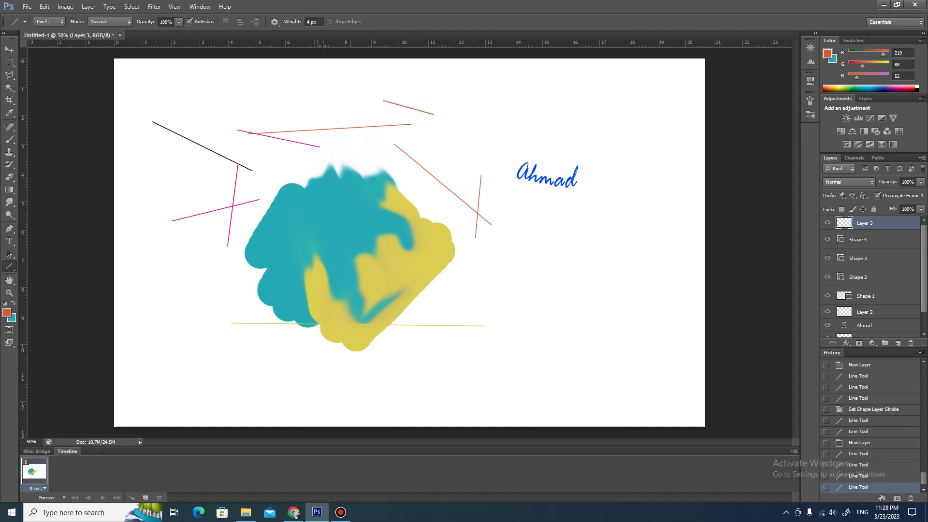
double_click(313, 22)
text(10)
key(Return)
drag(343, 106, 387, 184)
drag(460, 145, 396, 184)
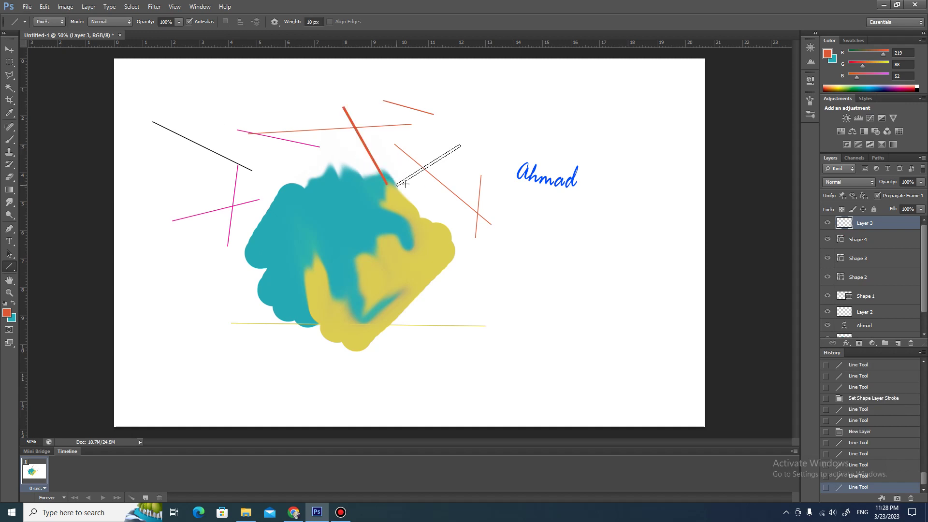
drag(459, 178, 445, 212)
right_click(13, 267)
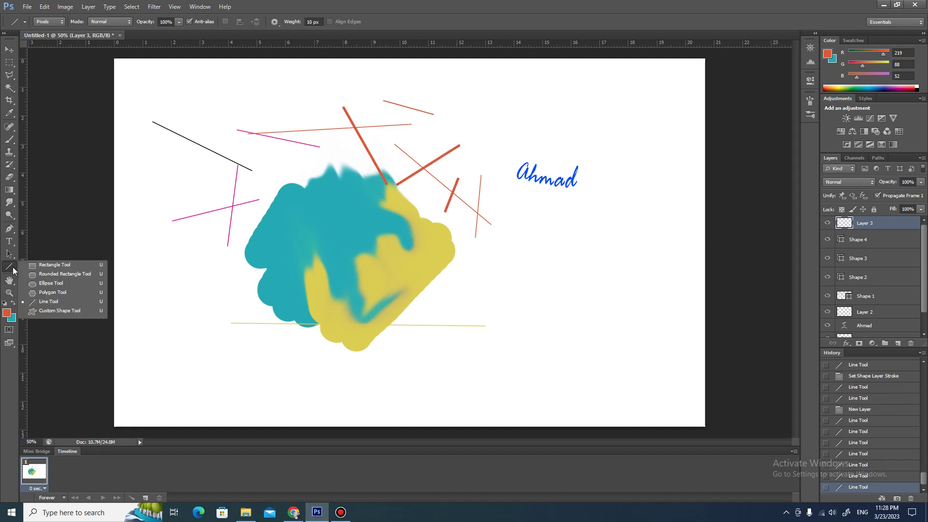
- Draw an orange-red rectangle at the left edge and an orange ellipse below it
click(61, 265)
drag(116, 265, 195, 324)
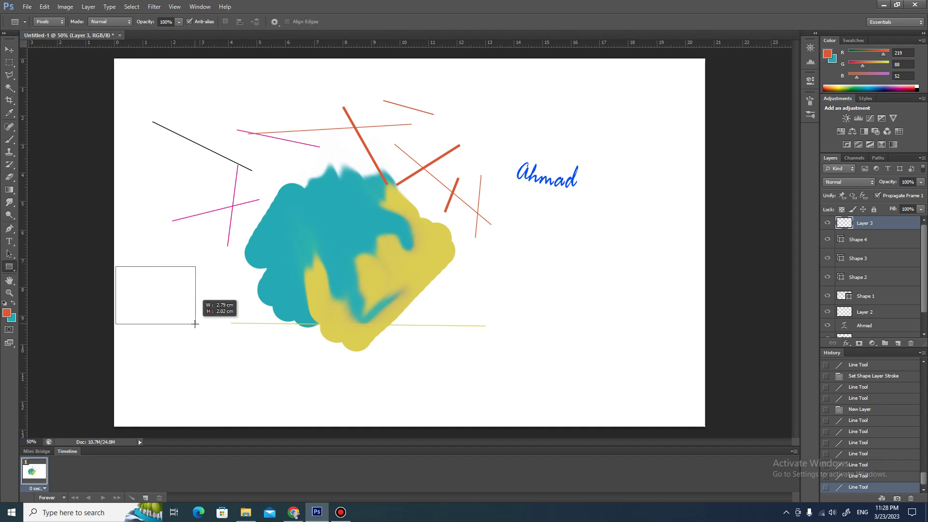
right_click(11, 269)
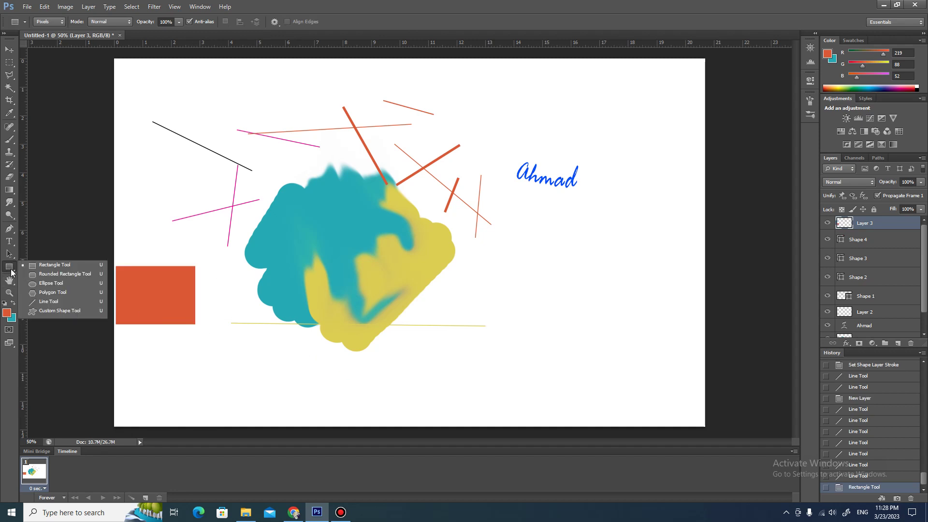
click(47, 284)
drag(145, 342, 179, 382)
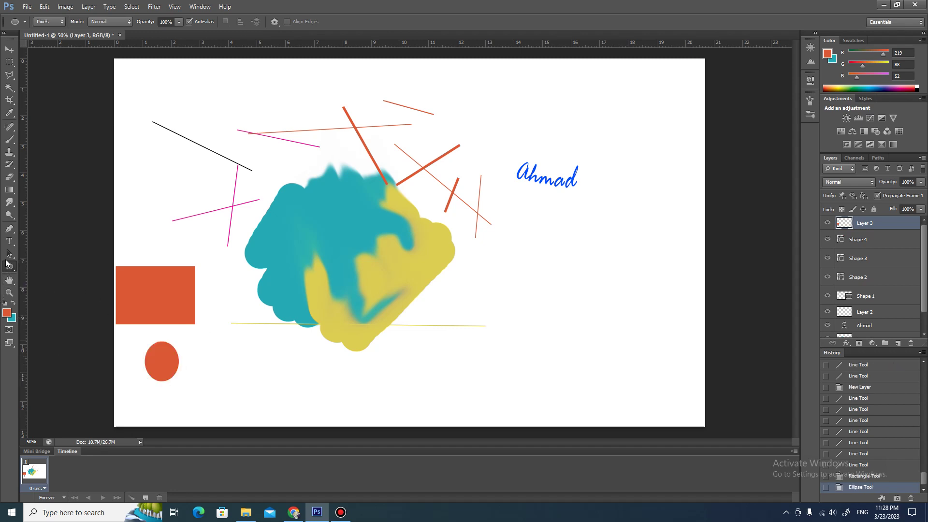
- Draw an orange-filled circle shape with a black outline at the upper left
click(53, 21)
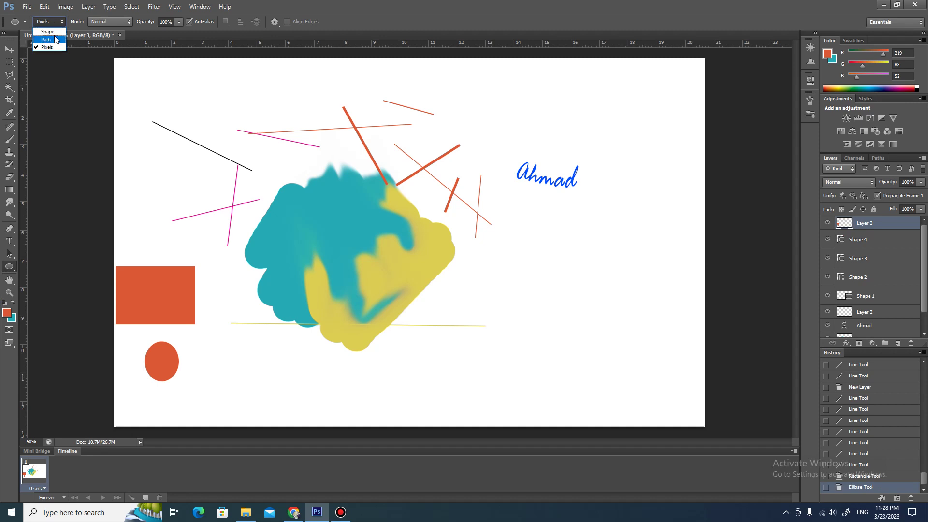
click(43, 30)
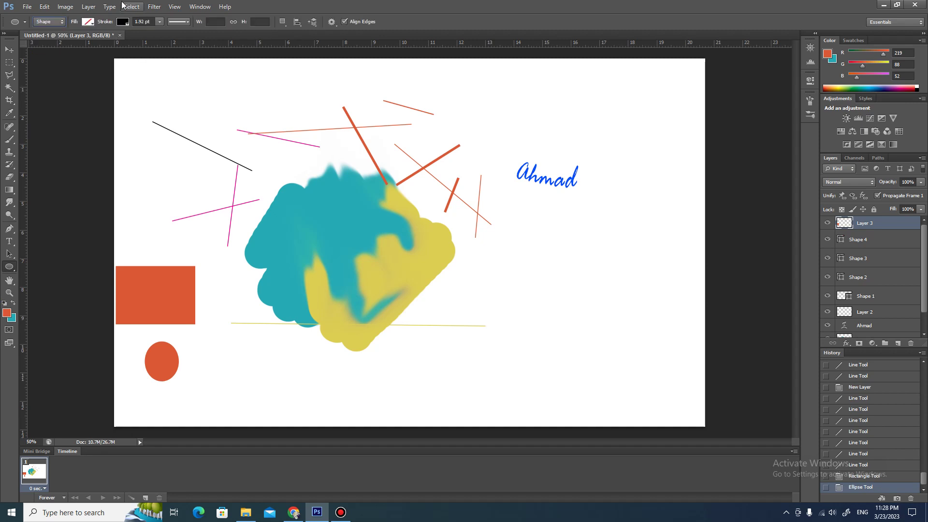
drag(137, 165, 188, 216)
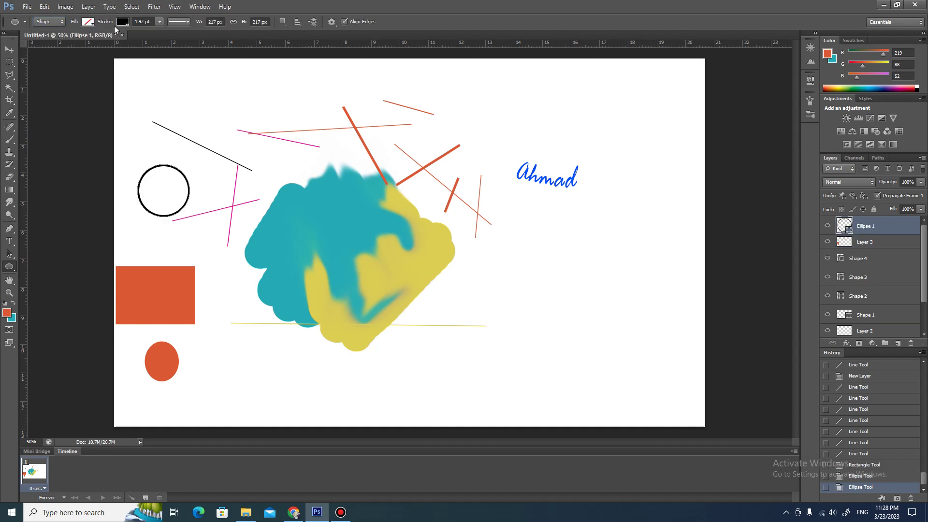
click(94, 23)
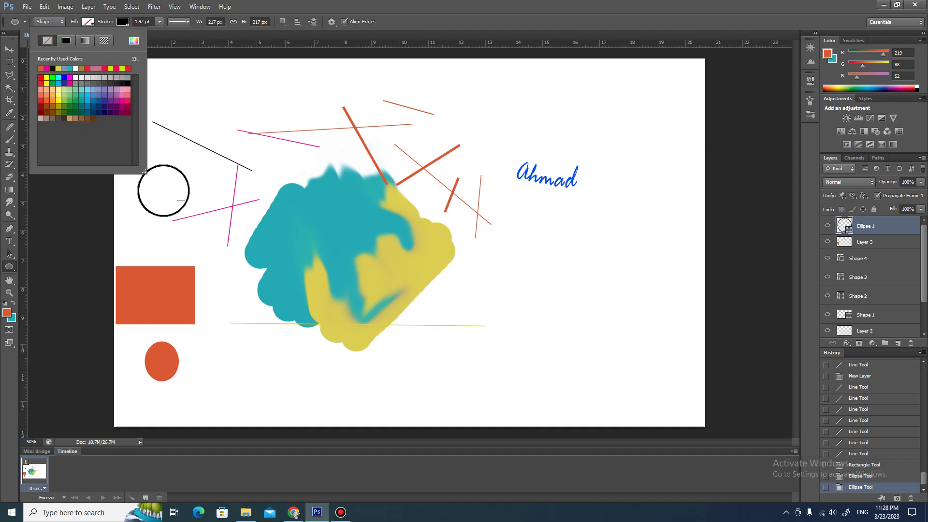
click(42, 68)
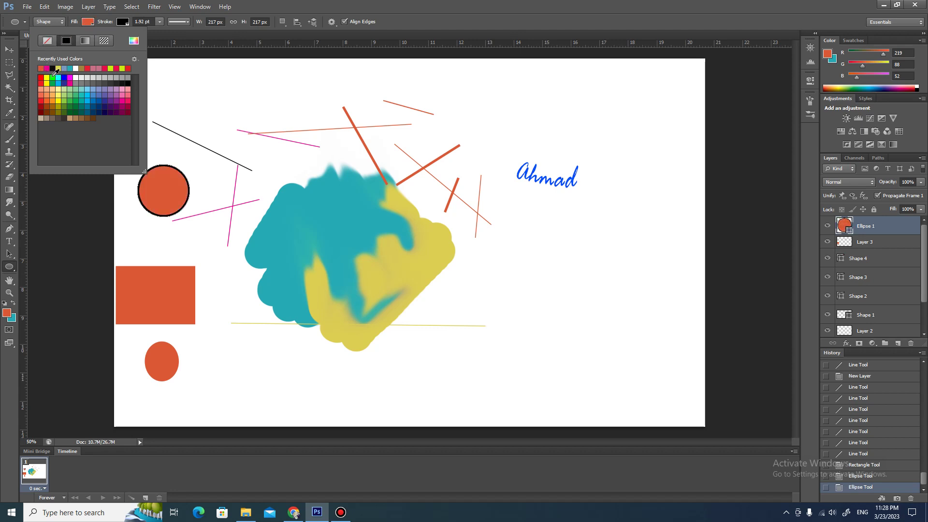
- Add a smaller orange circle near the top with a crimson outline
drag(193, 111, 224, 145)
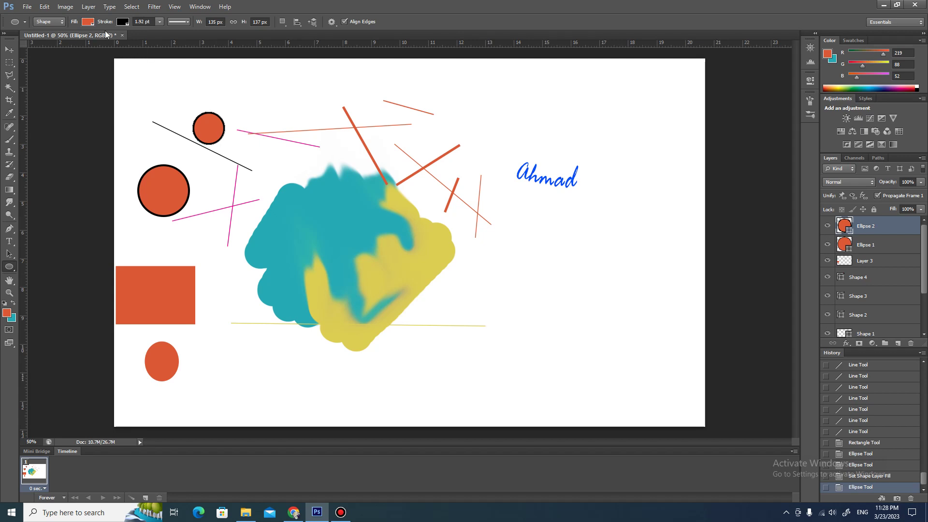
click(88, 22)
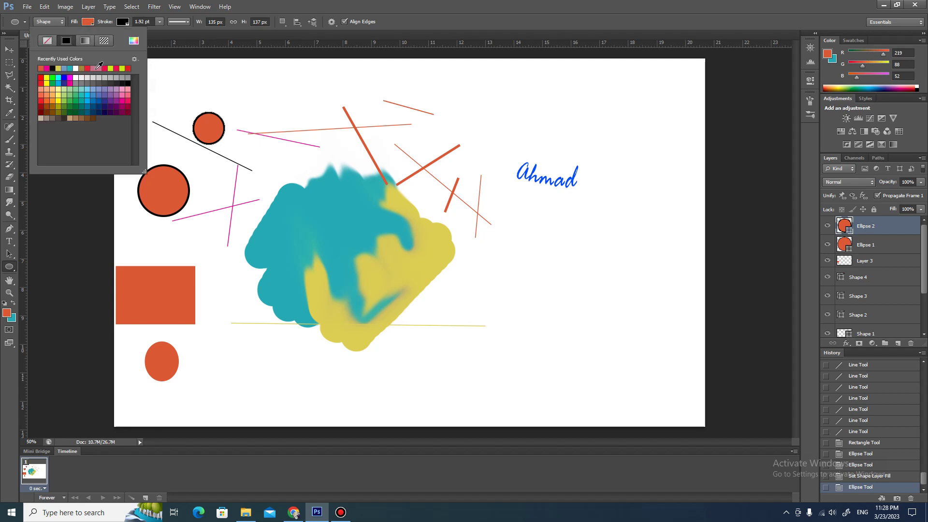
click(123, 25)
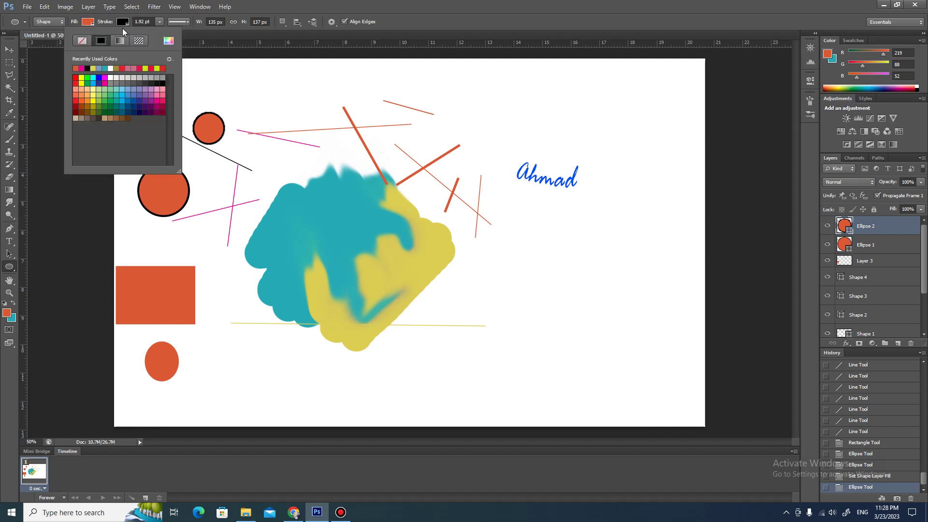
click(140, 67)
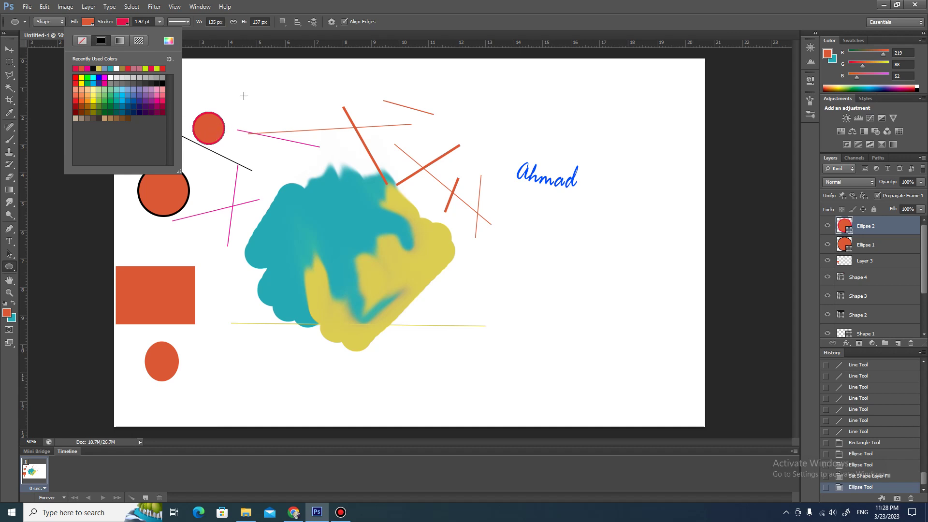
- Add a larger orange circle near the top centre with a blue outline, then switch the Ellipse tool to Pixels mode
drag(244, 95, 318, 165)
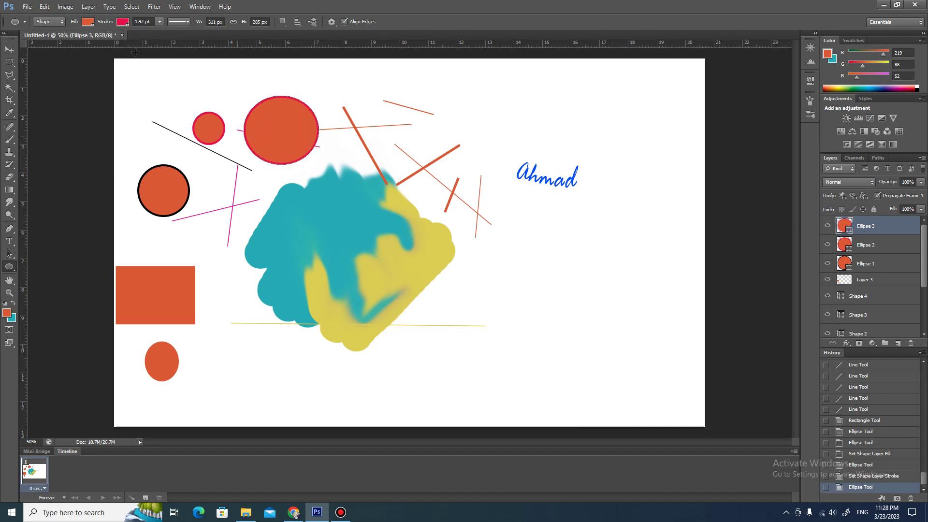
click(125, 22)
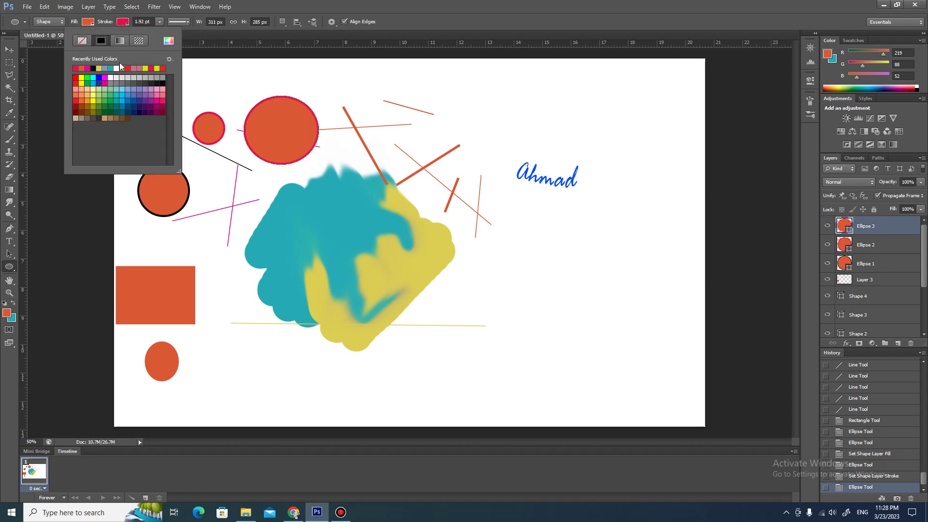
click(99, 78)
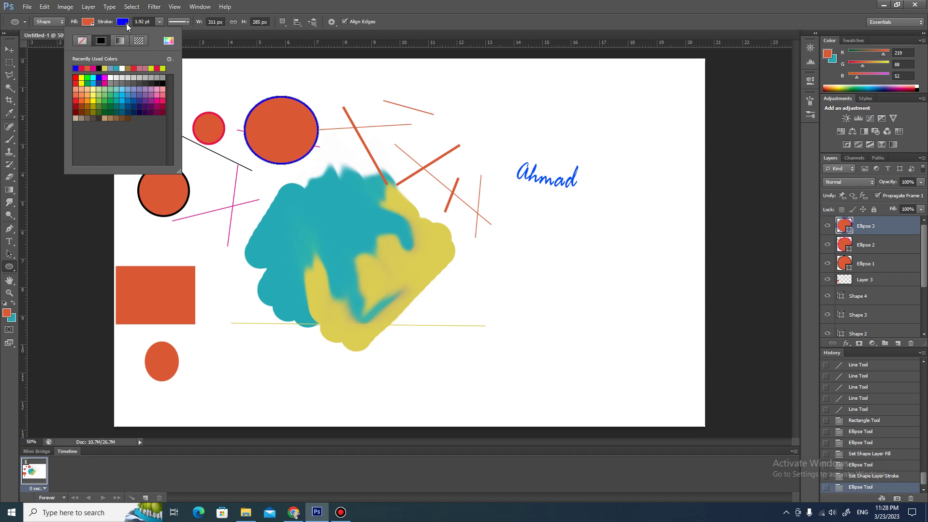
click(56, 23)
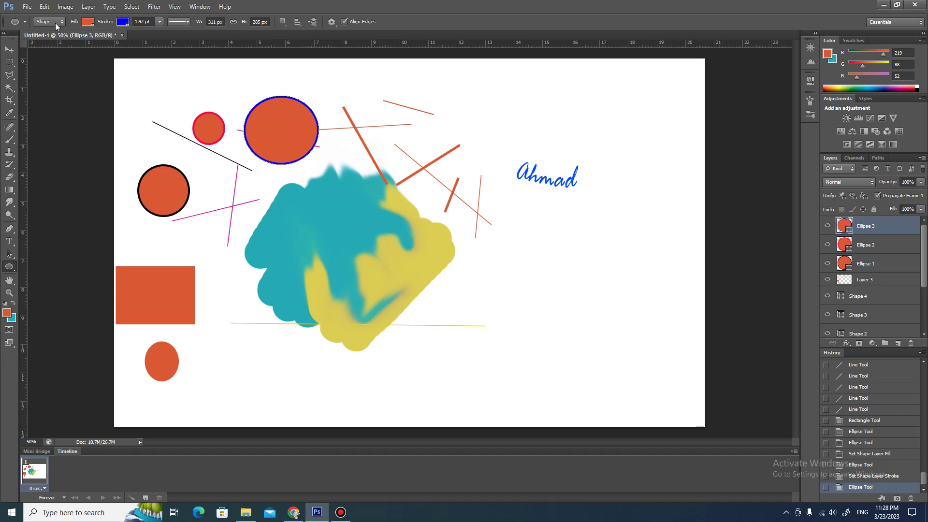
click(51, 46)
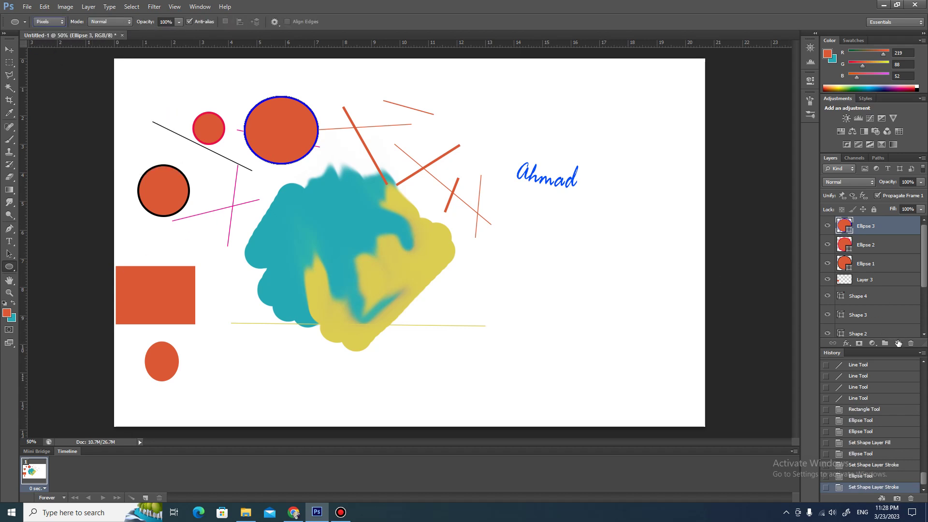
- On new Layer 4, draw two small orange pixel circles between the rectangle and the blob
click(898, 343)
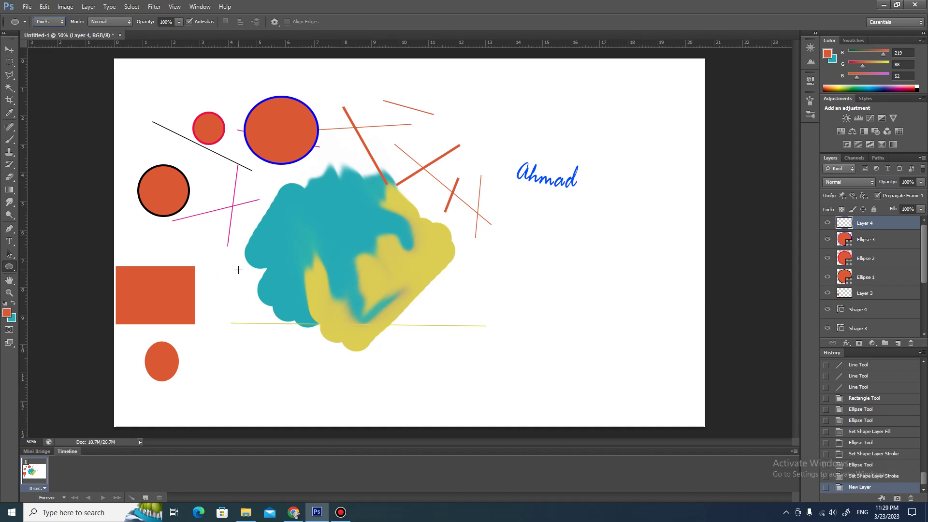
drag(238, 269, 262, 301)
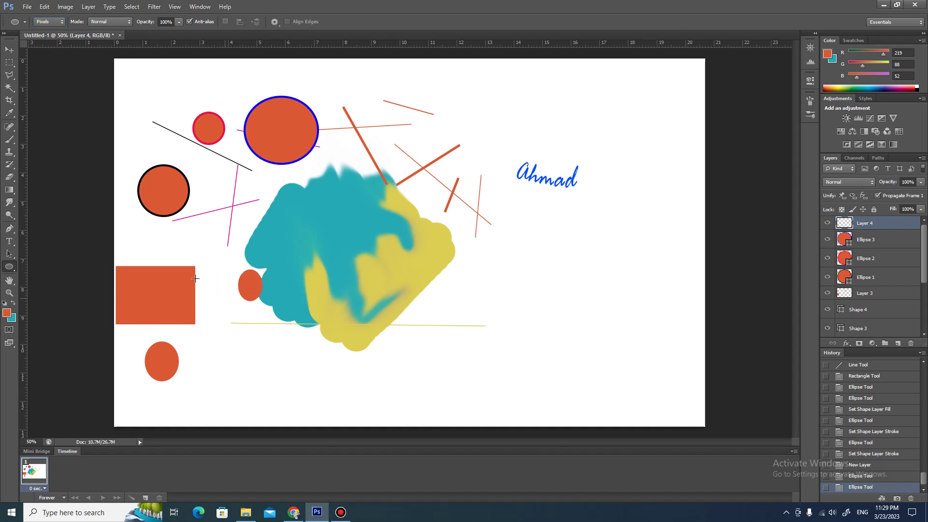
drag(211, 284, 228, 300)
click(128, 22)
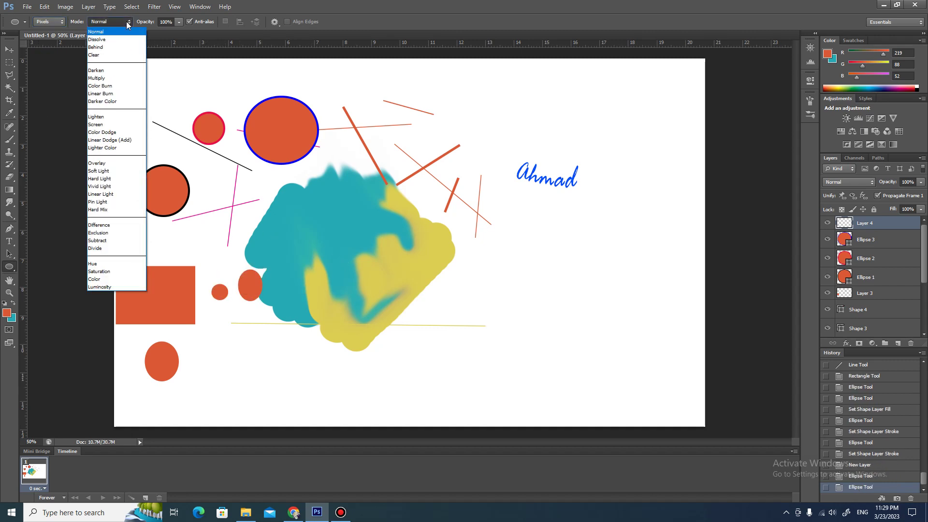
click(126, 23)
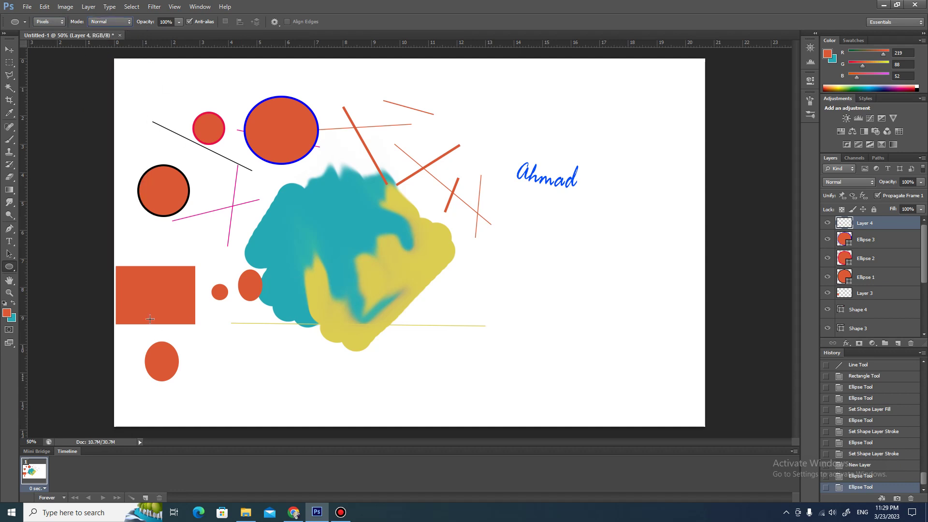
click(9, 280)
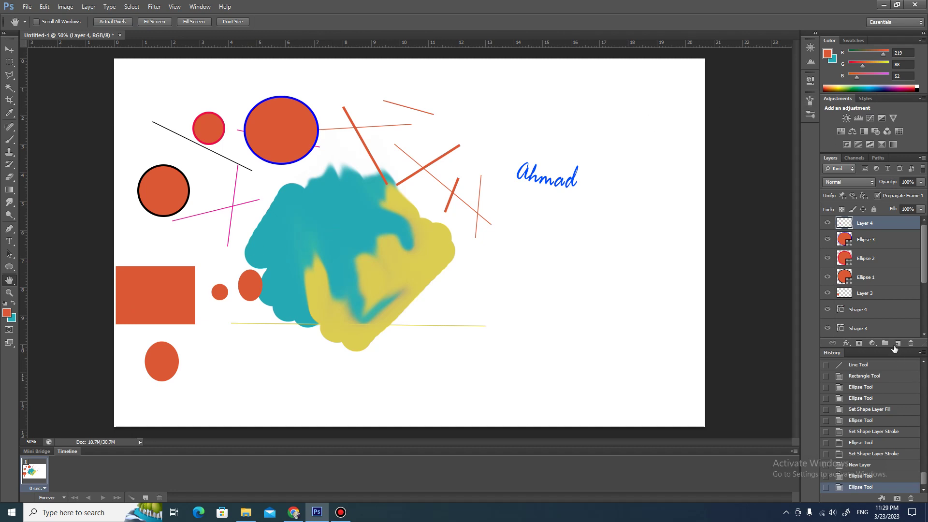
key(ctrl+plus)
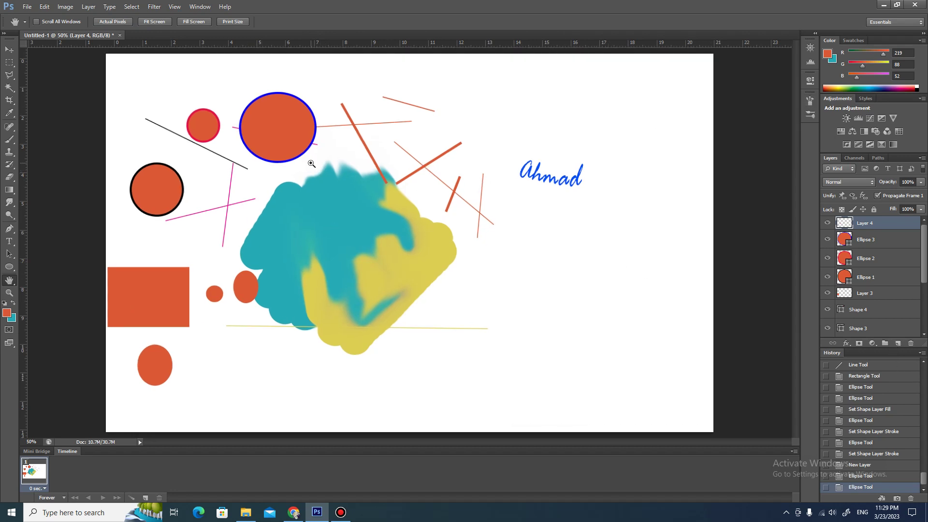
key(ctrl+plus)
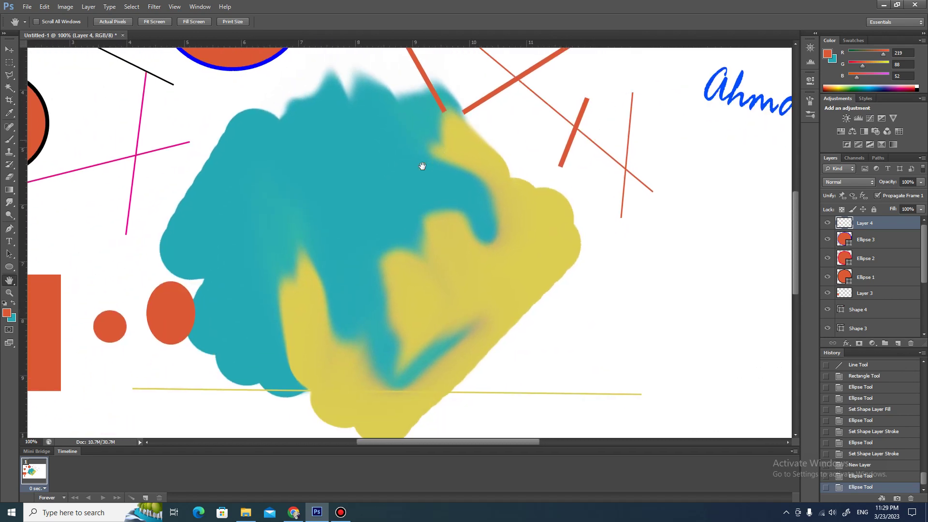
drag(337, 160, 448, 246)
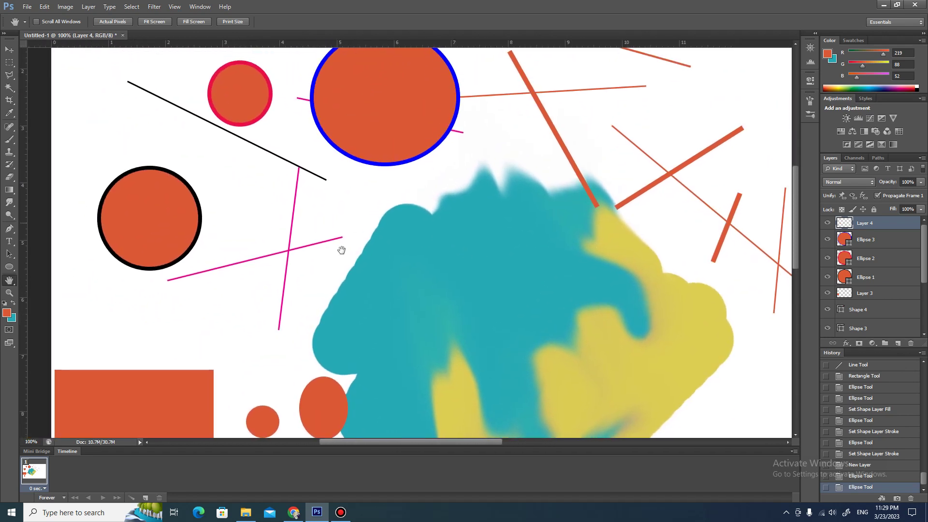
mouse_move(341, 251)
mouse_down()
mouse_move(359, 253)
mouse_move(377, 207)
mouse_move(227, 197)
mouse_move(228, 215)
mouse_up()
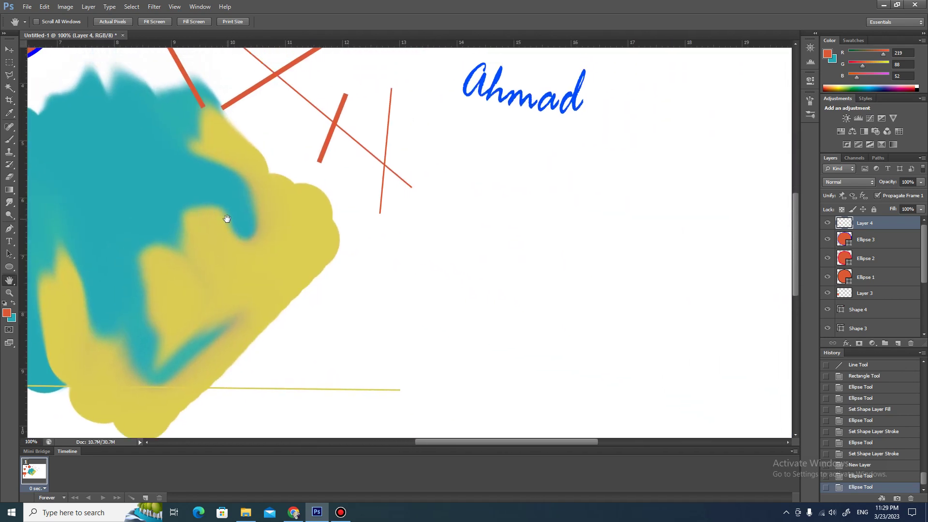
click(9, 293)
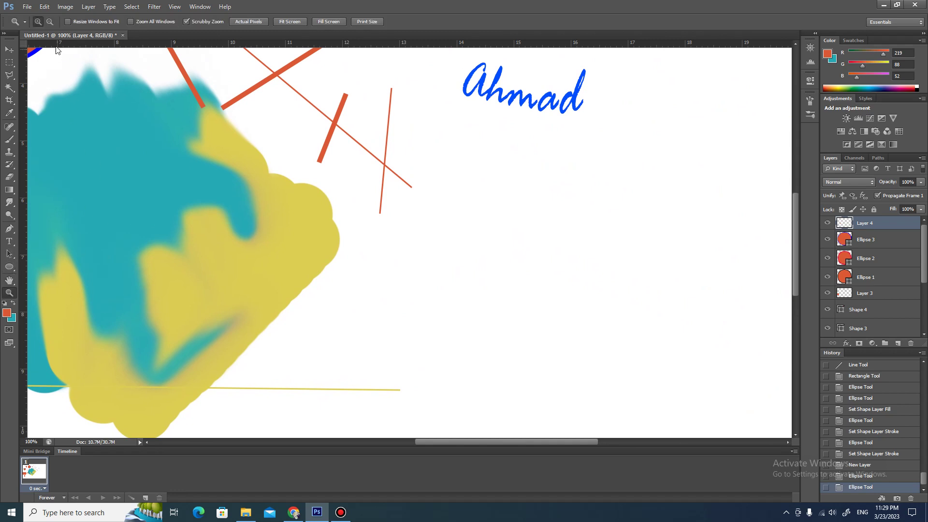
click(51, 21)
click(176, 150)
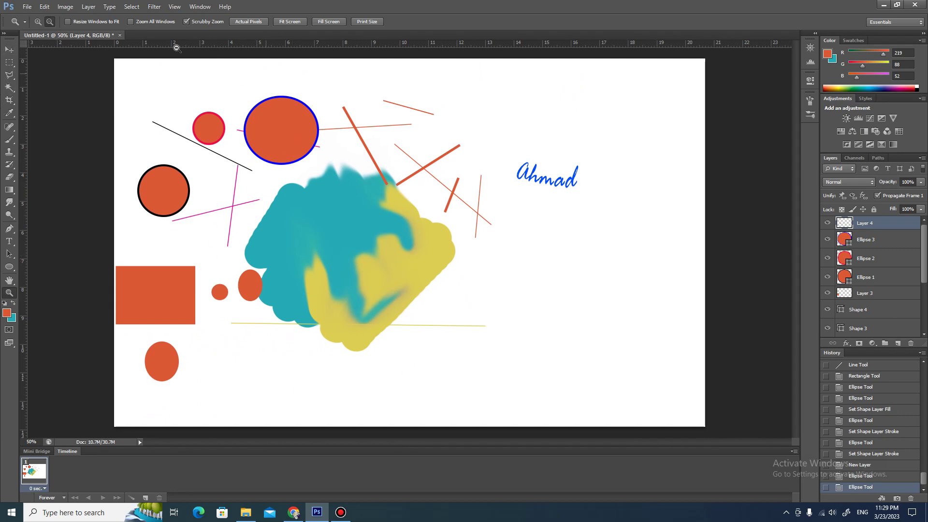
click(201, 8)
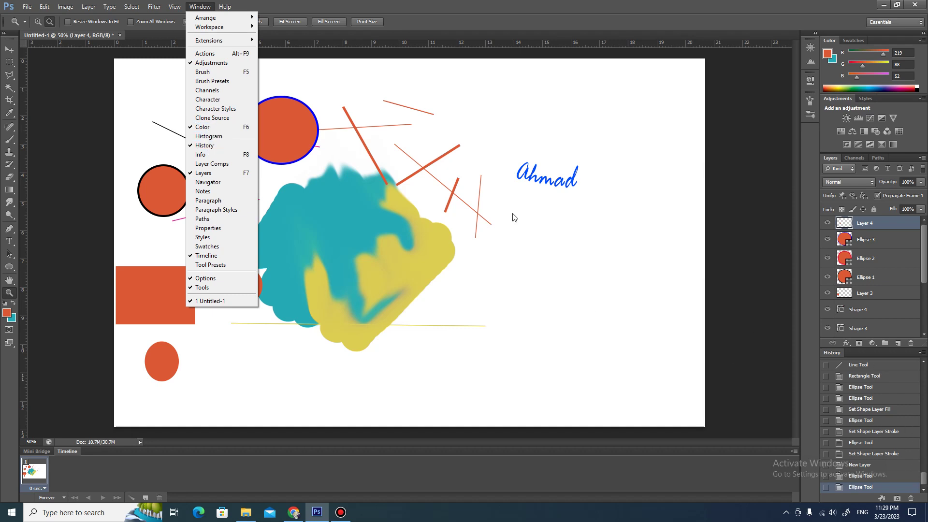
click(203, 146)
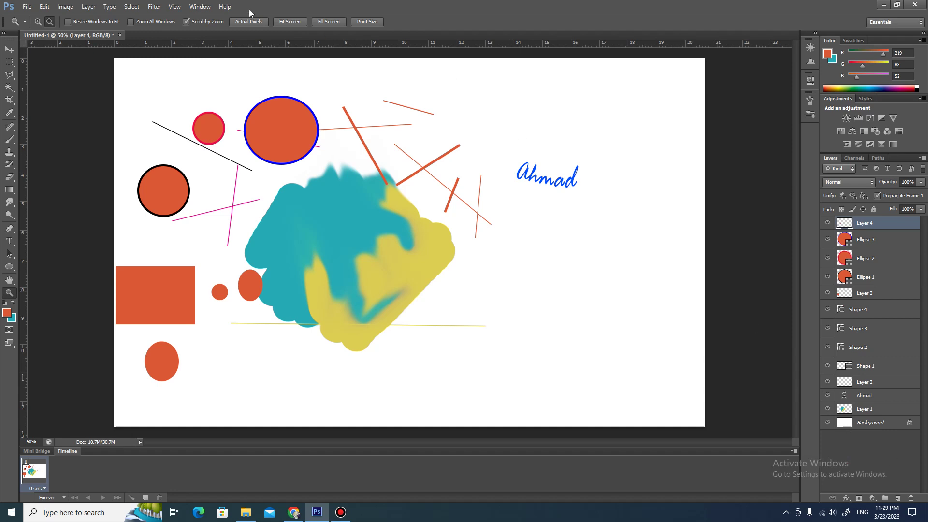
click(200, 6)
click(218, 145)
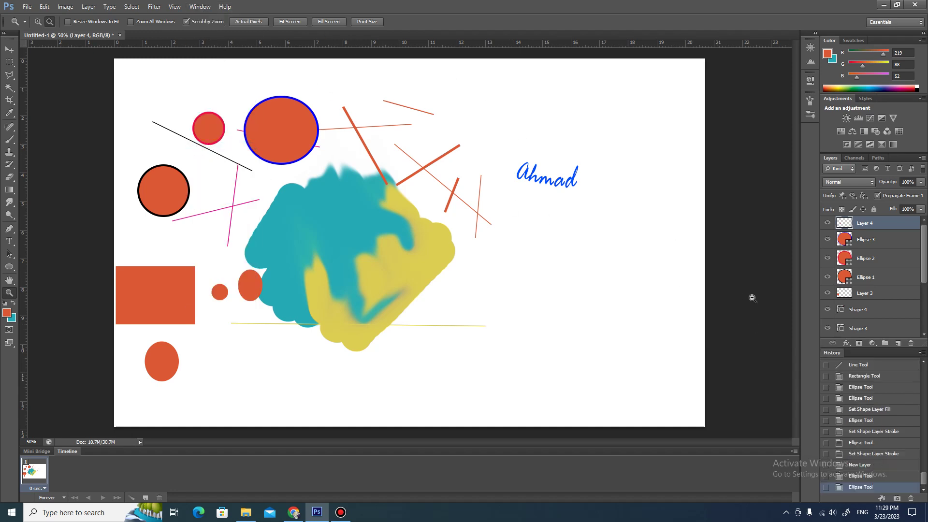
click(200, 7)
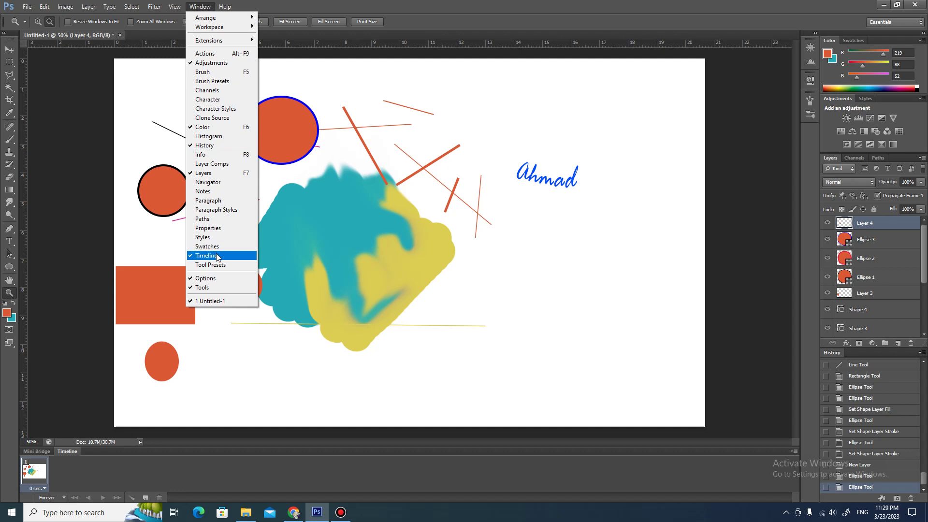
click(213, 173)
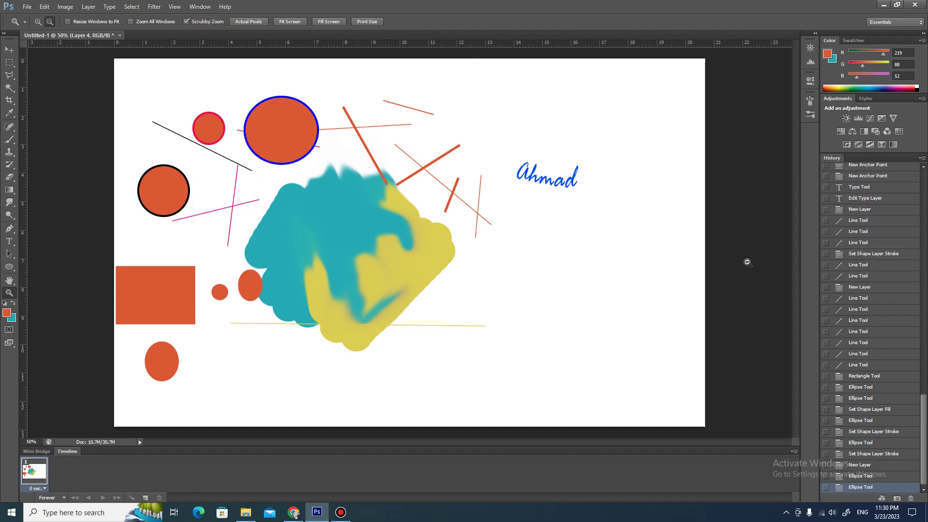
click(200, 7)
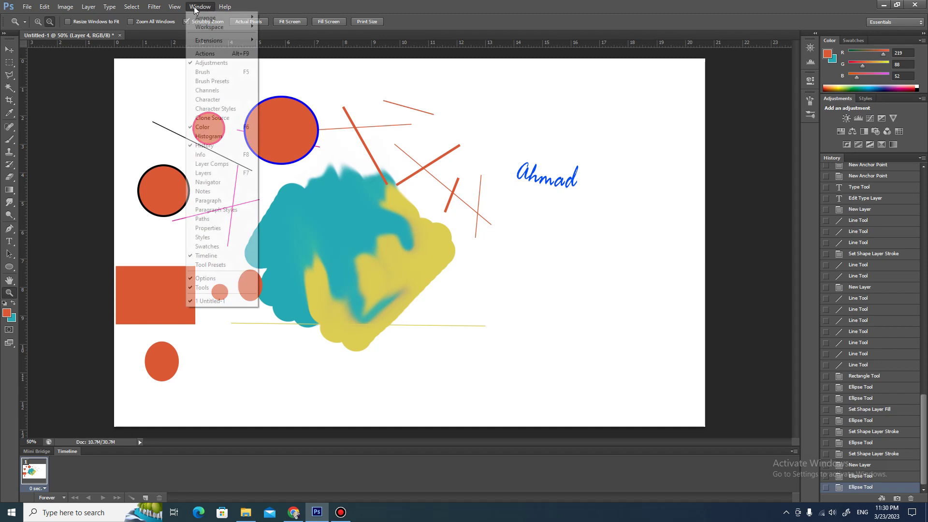
click(223, 177)
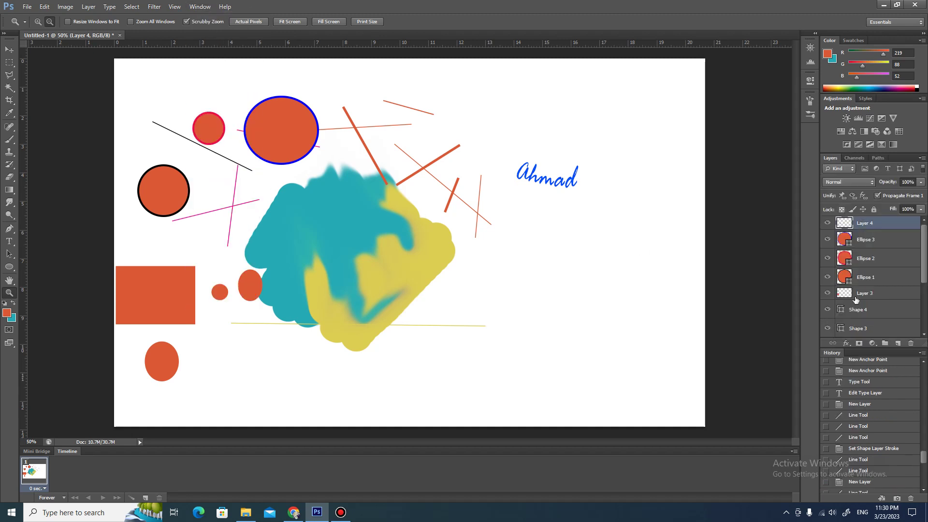